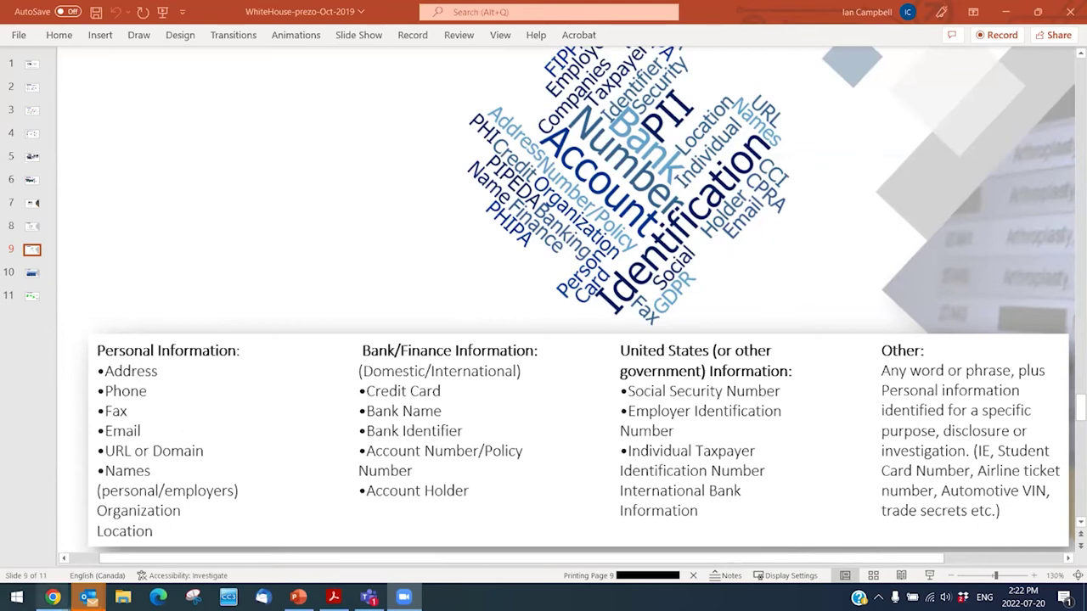
- Switch to iCONECT in Chrome, open the Podesta Breach project and show its records in the table layout
{"action": "mouse_move", "coordinate": [52, 597]}
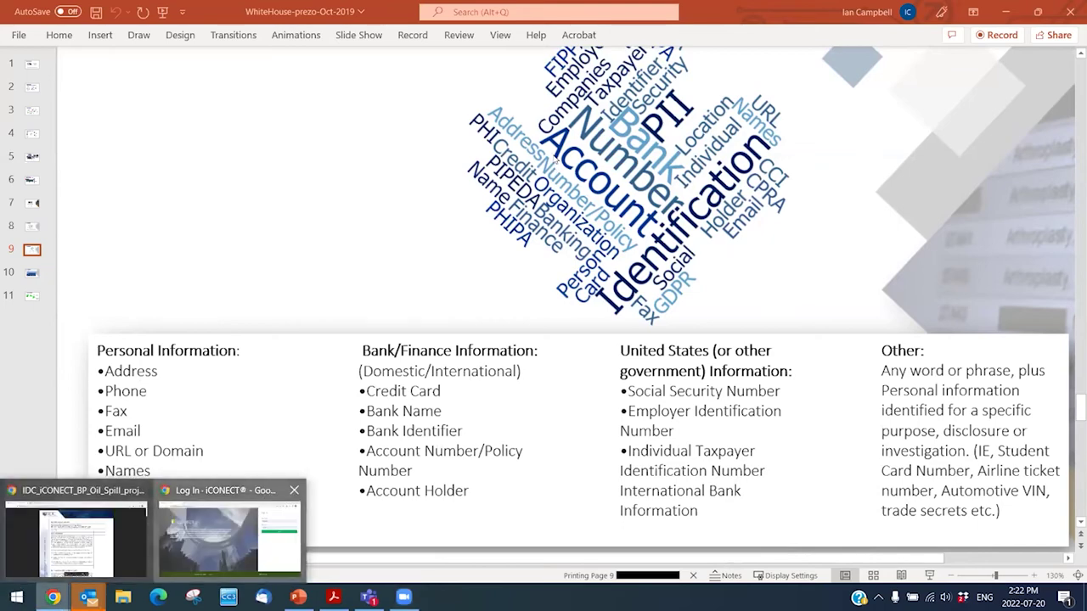
{"action": "left_click", "coordinate": [229, 531]}
{"action": "left_click", "coordinate": [923, 235]}
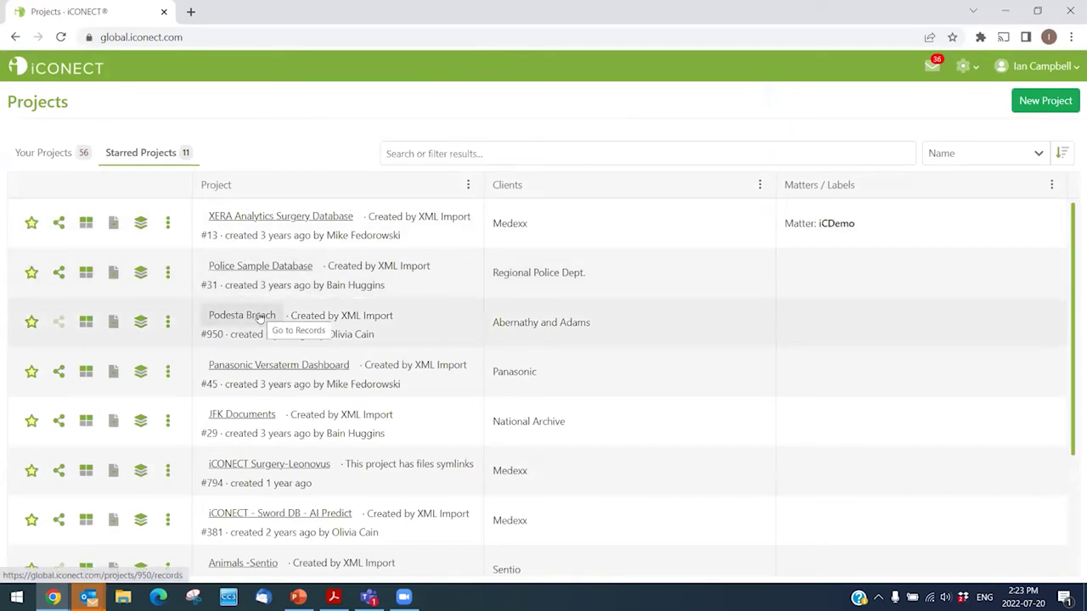
{"action": "left_click", "coordinate": [242, 315]}
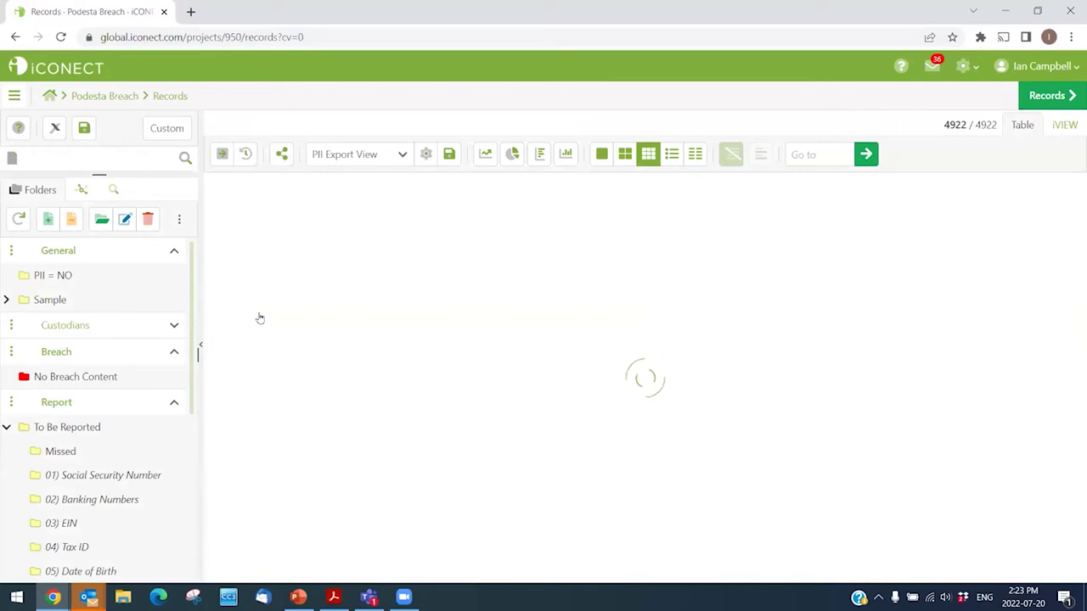
{"action": "left_click", "coordinate": [694, 154]}
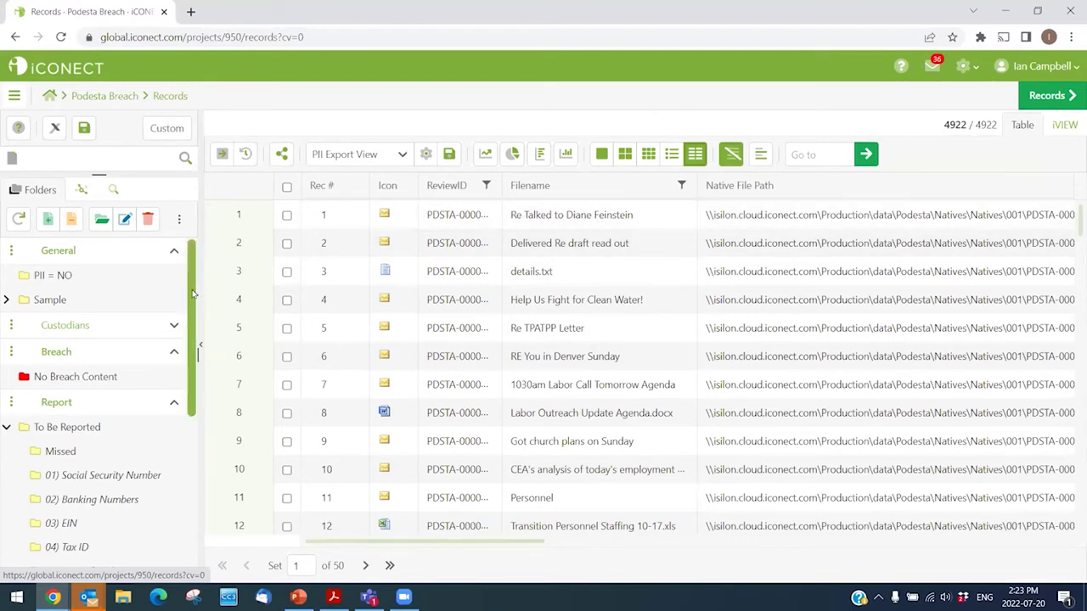
- Filter the records by the 03) EIN folder under To Be Reported and open the first matching record
{"action": "left_click_drag", "start_coordinate": [192, 287], "coordinate": [192, 289]}
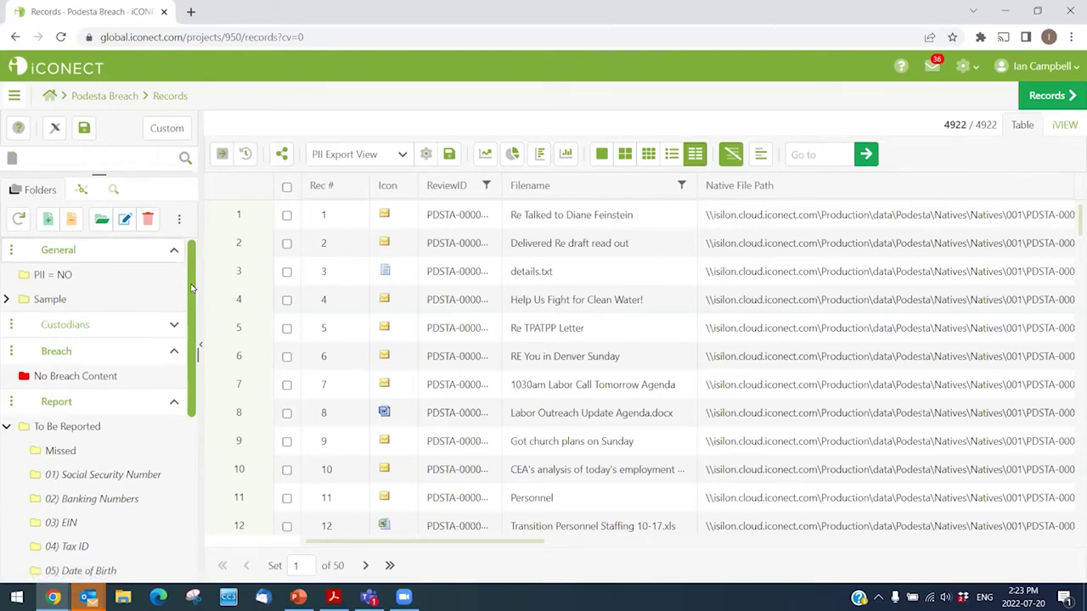
{"action": "left_click_drag", "start_coordinate": [192, 287], "coordinate": [181, 400]}
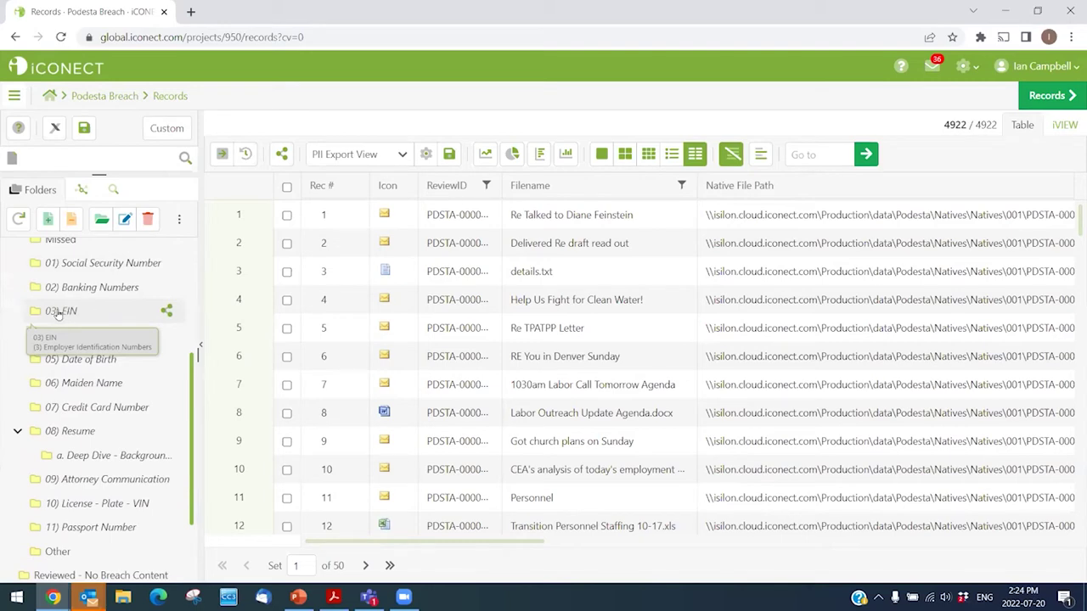
{"action": "left_click", "coordinate": [57, 311]}
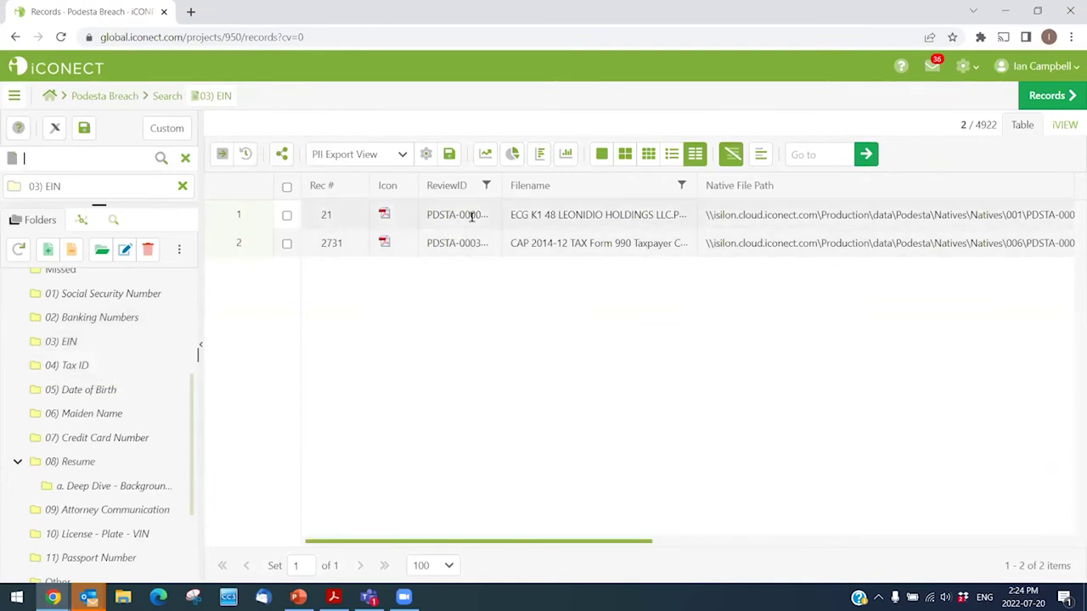
{"action": "left_click", "coordinate": [1046, 97]}
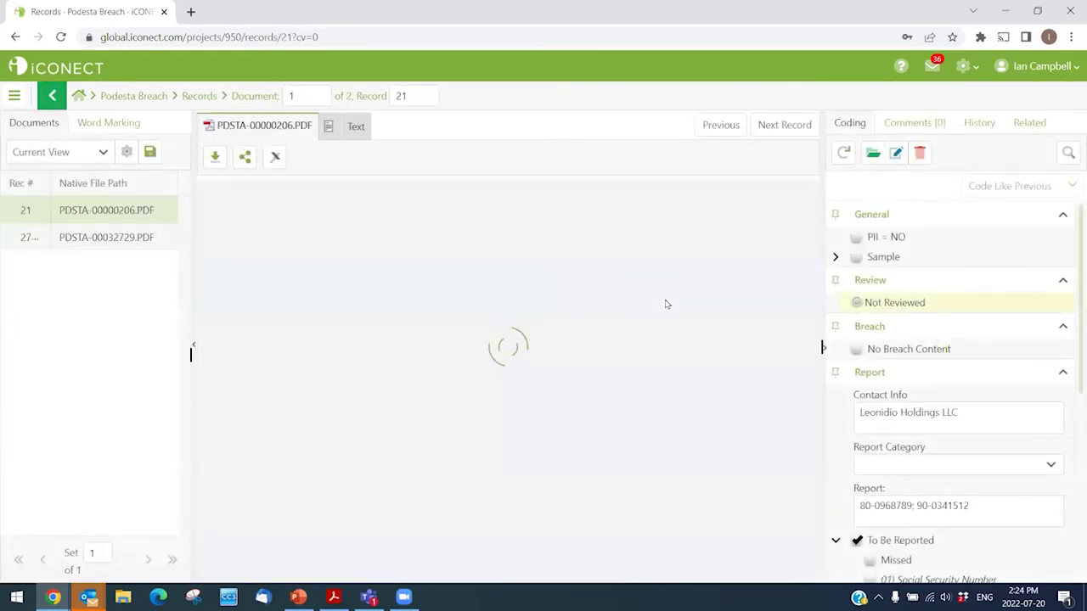
- Examine the partner details in the tax document and compare them with the record's Contact Info, Report and To Be Reported coding
{"action": "scroll", "coordinate": [667, 304], "scroll_direction": "down", "scroll_amount": 9}
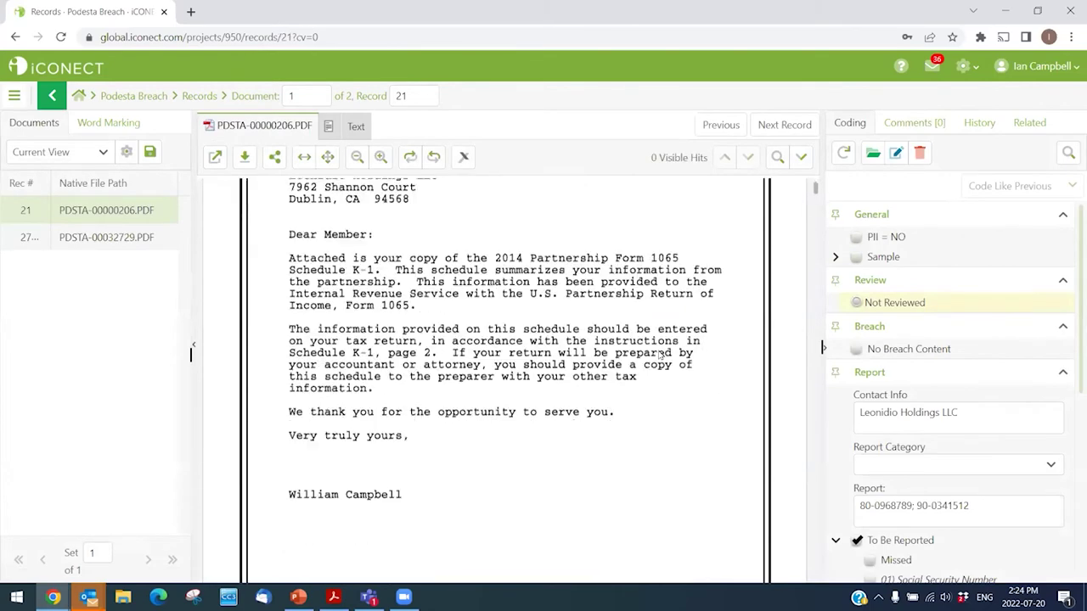
{"action": "scroll", "coordinate": [659, 357], "scroll_direction": "down", "scroll_amount": 3}
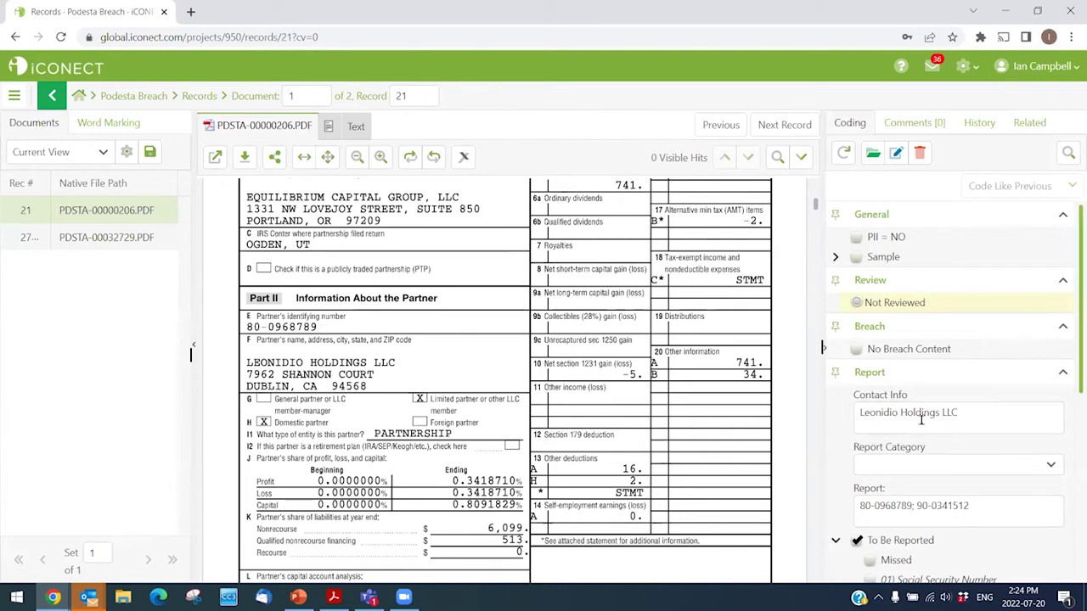
{"action": "scroll", "coordinate": [985, 430], "scroll_direction": "down", "scroll_amount": 1}
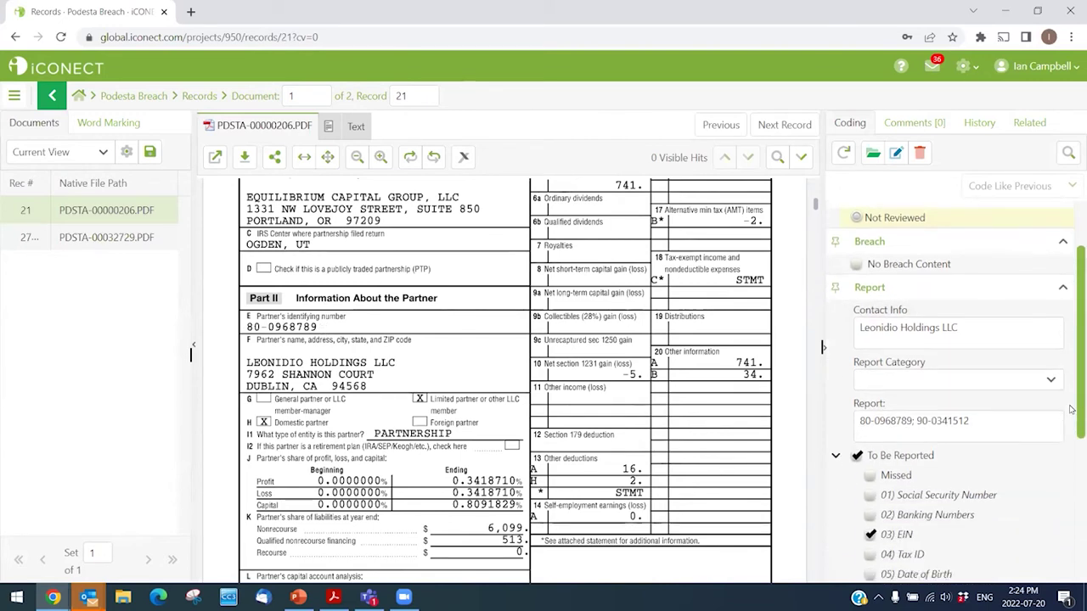
{"action": "left_click_drag", "start_coordinate": [860, 421], "coordinate": [975, 420]}
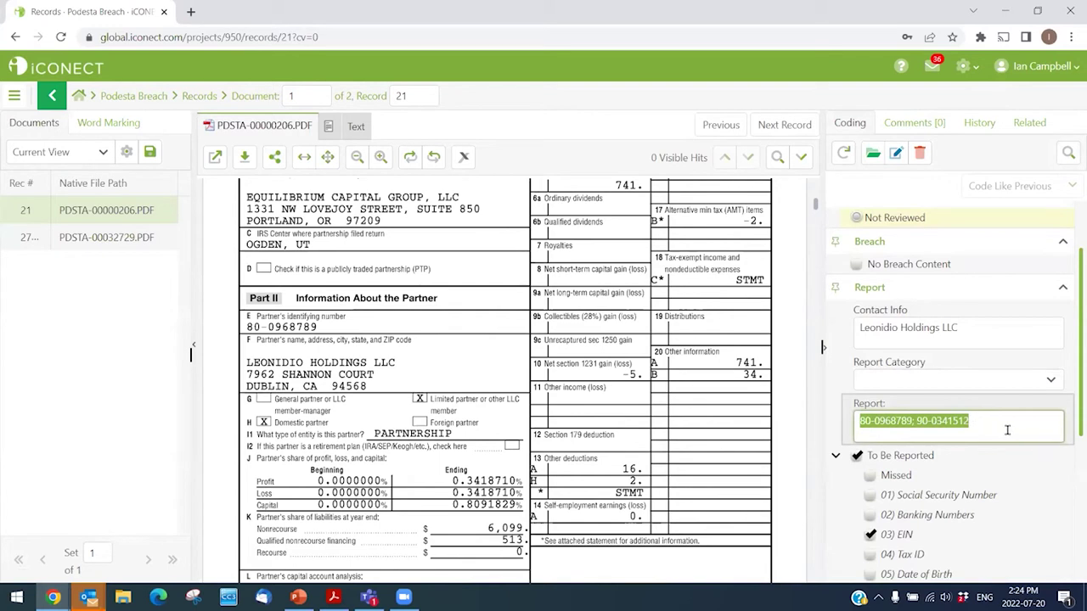
{"action": "scroll", "coordinate": [1007, 429], "scroll_direction": "up", "scroll_amount": 2}
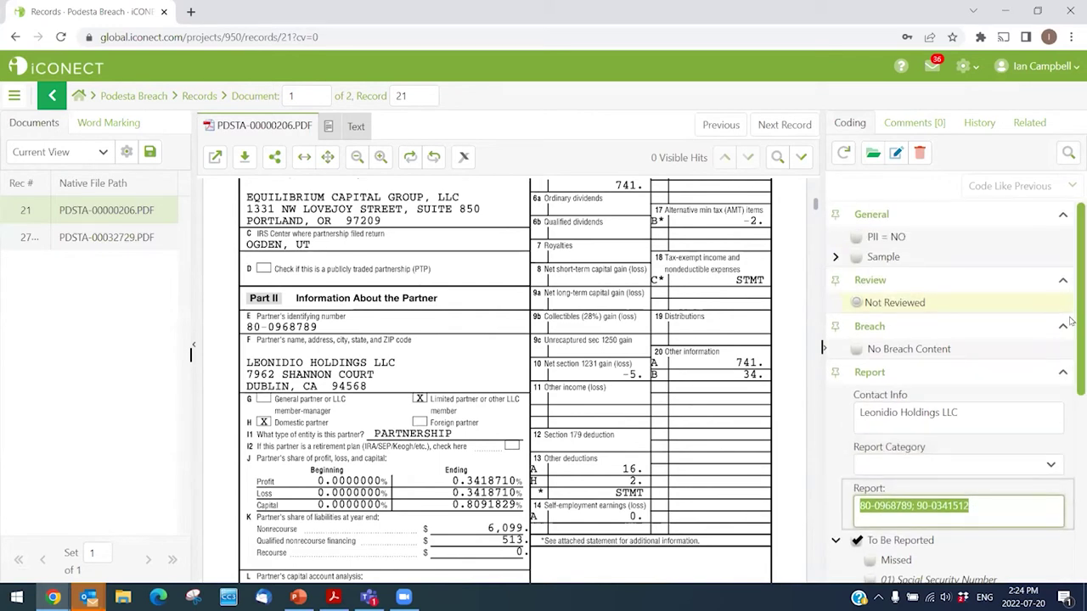
{"action": "scroll", "coordinate": [1072, 380], "scroll_direction": "down", "scroll_amount": 1}
{"action": "scroll", "coordinate": [1072, 381], "scroll_direction": "down", "scroll_amount": 3}
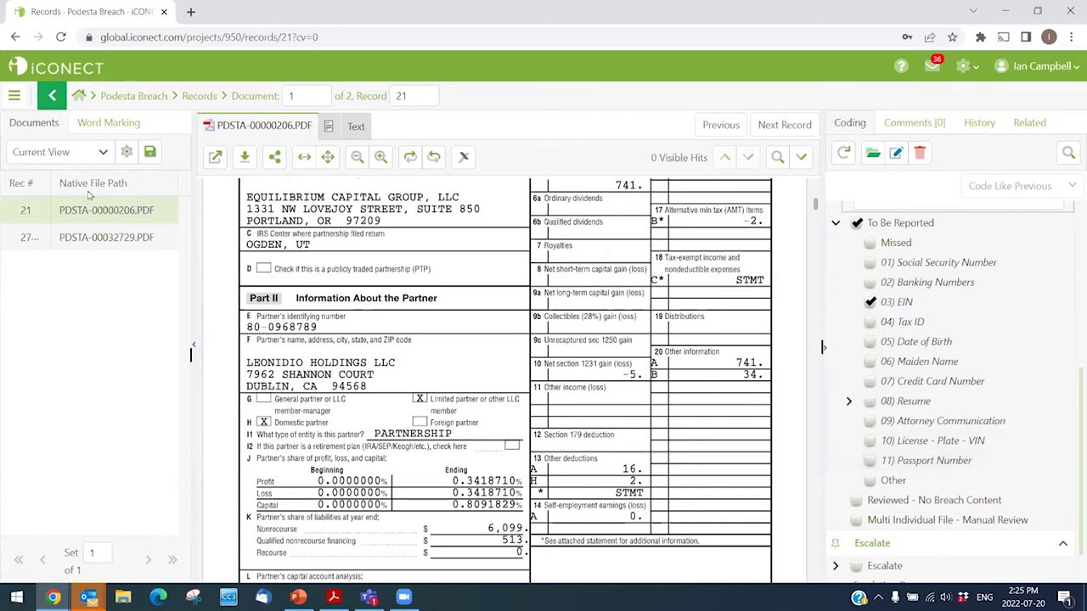
- Return to the records list, filter it by the 07) Credit Card Number folder, check the credit card columns and open the first record
{"action": "left_click", "coordinate": [52, 96]}
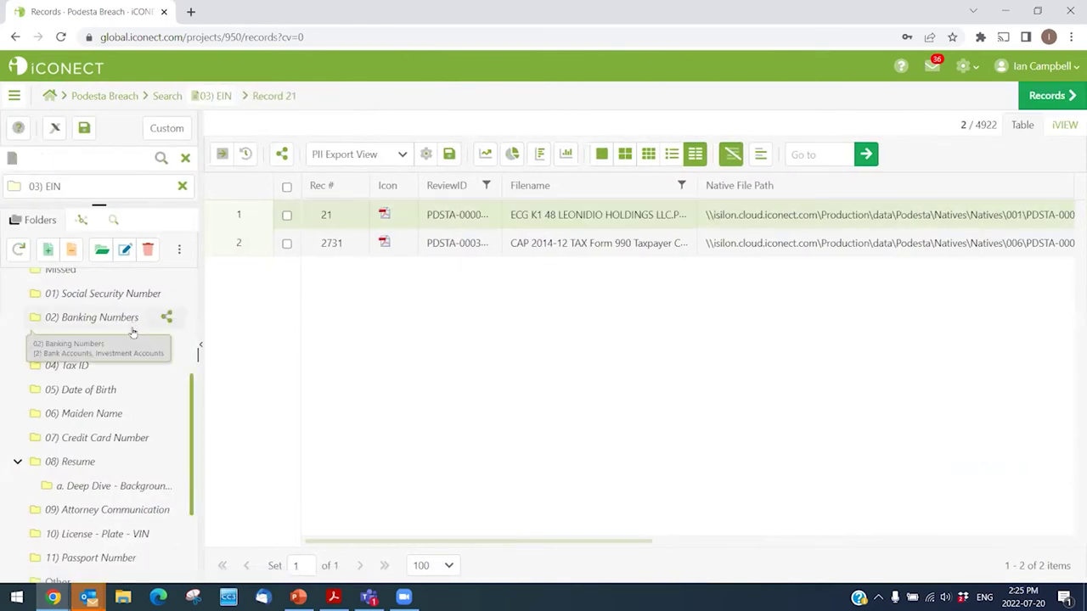
{"action": "left_click", "coordinate": [100, 435]}
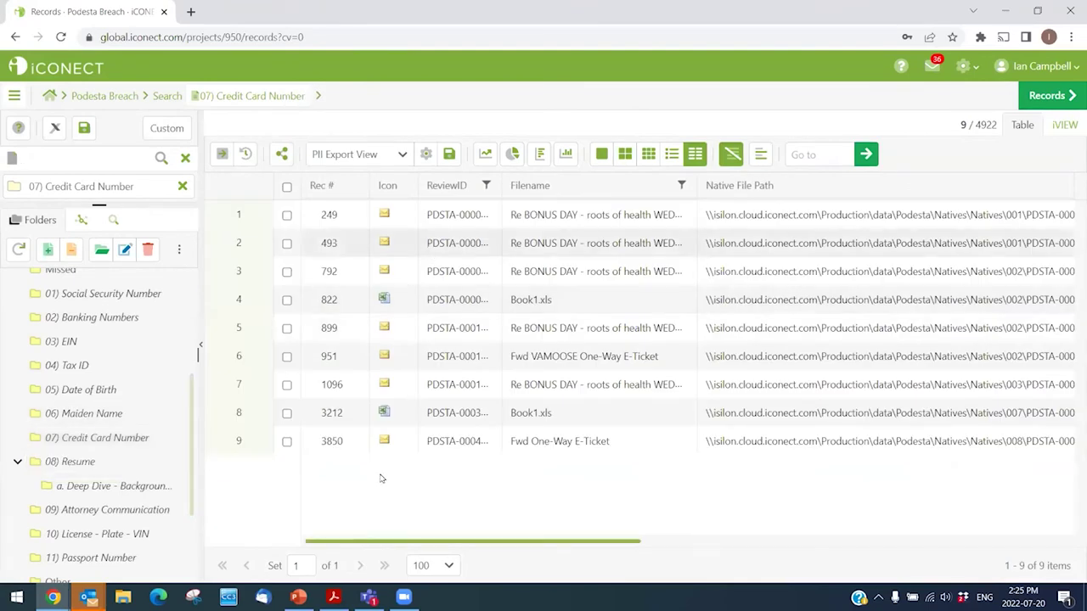
{"action": "left_click_drag", "start_coordinate": [528, 544], "coordinate": [849, 543]}
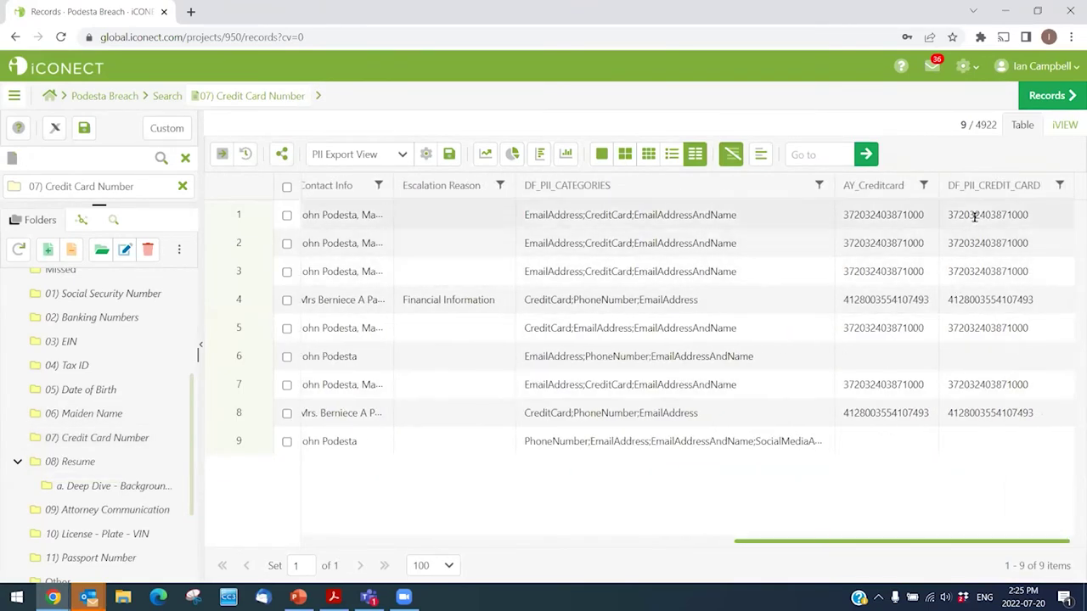
{"action": "left_click", "coordinate": [1051, 97]}
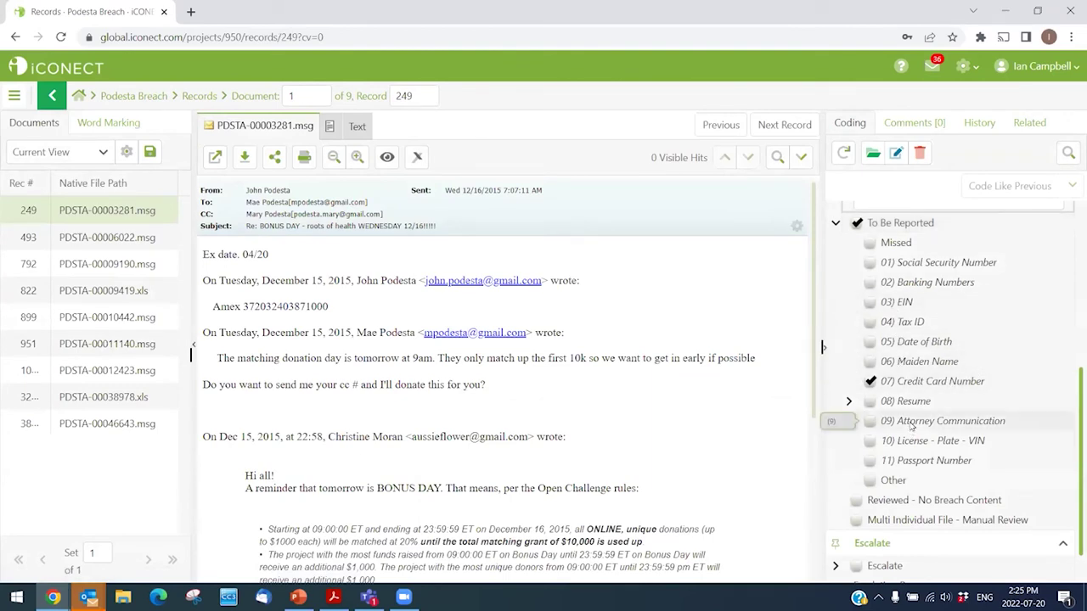
- Review the e-mail record's To Be Reported categories and the card number coded in its Report field
{"action": "scroll", "coordinate": [917, 424], "scroll_direction": "down", "scroll_amount": 1}
{"action": "scroll", "coordinate": [951, 416], "scroll_direction": "up", "scroll_amount": 5}
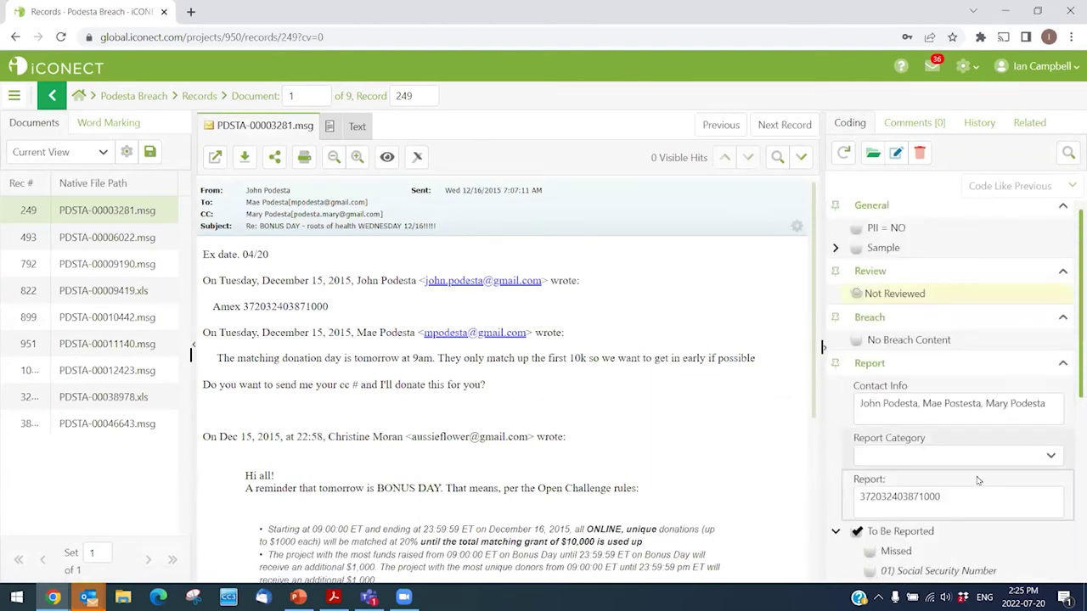
{"action": "left_click_drag", "start_coordinate": [938, 497], "coordinate": [849, 502]}
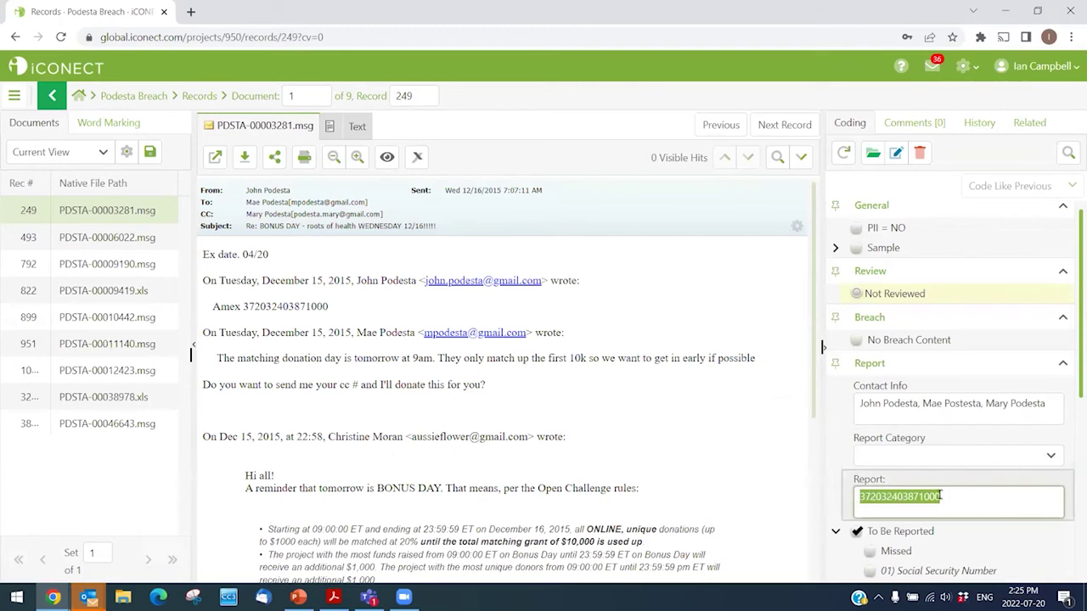
{"action": "left_click", "coordinate": [833, 446]}
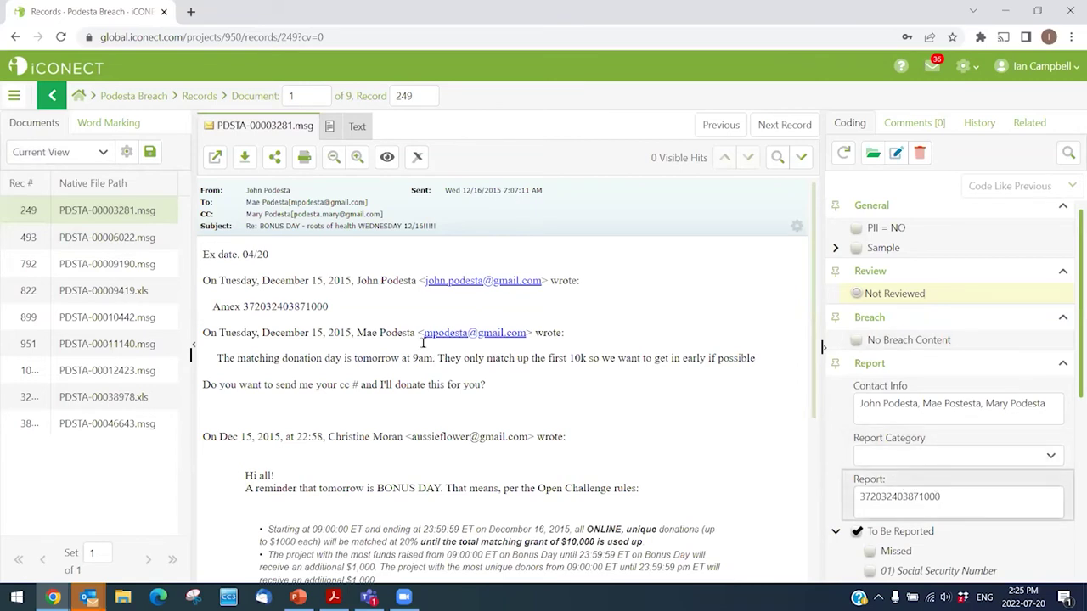
- Preview the e-mail's image rendition, return to the native view and highlight the Amex card number line in the message
{"action": "left_click", "coordinate": [304, 156]}
{"action": "left_click", "coordinate": [328, 127]}
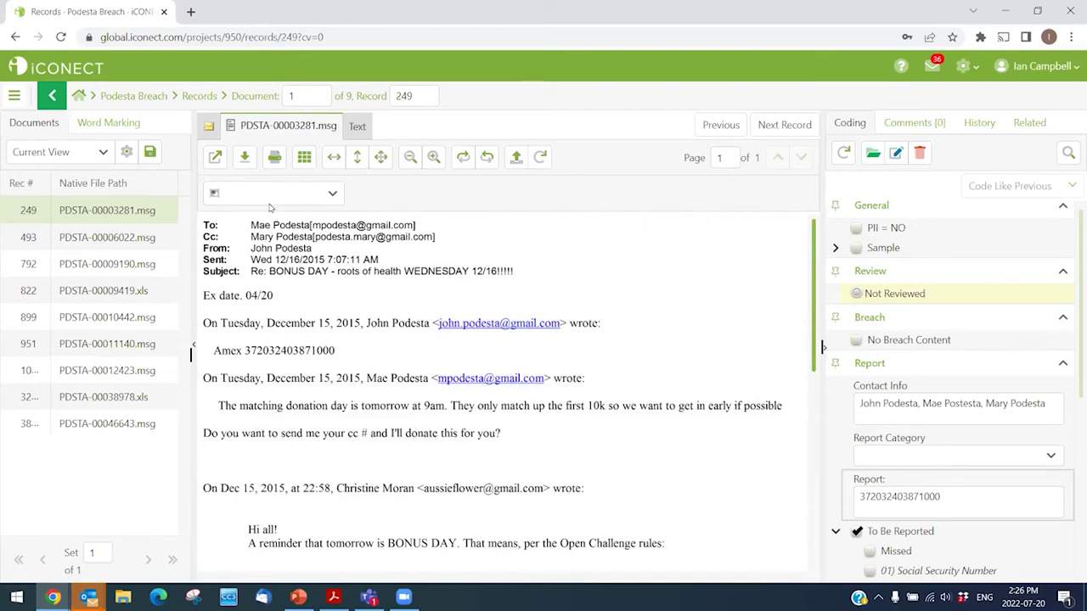
{"action": "left_click", "coordinate": [210, 130]}
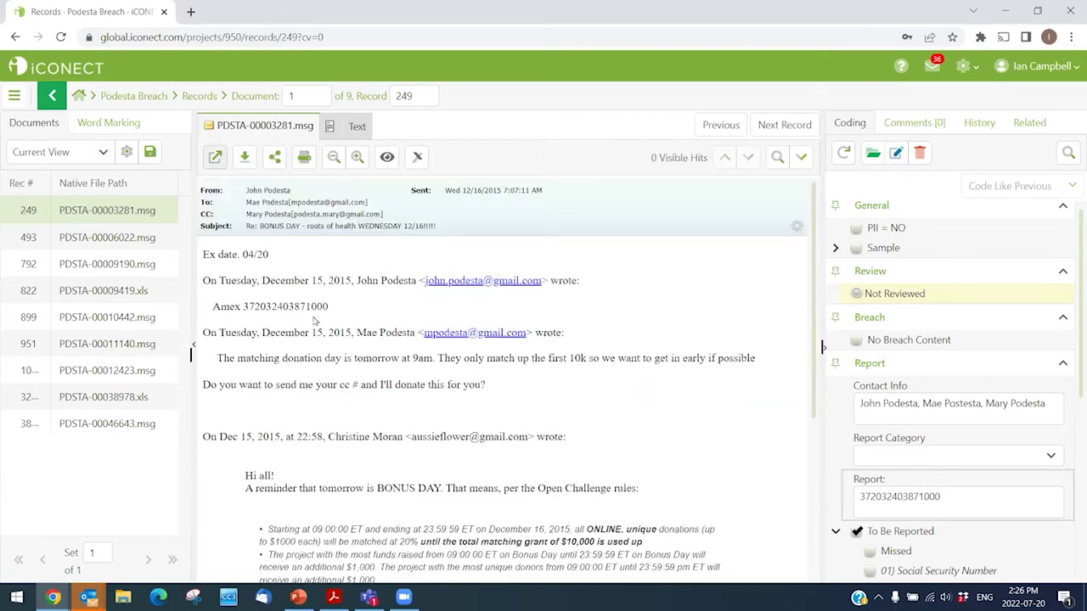
{"action": "left_click_drag", "start_coordinate": [232, 304], "coordinate": [335, 311]}
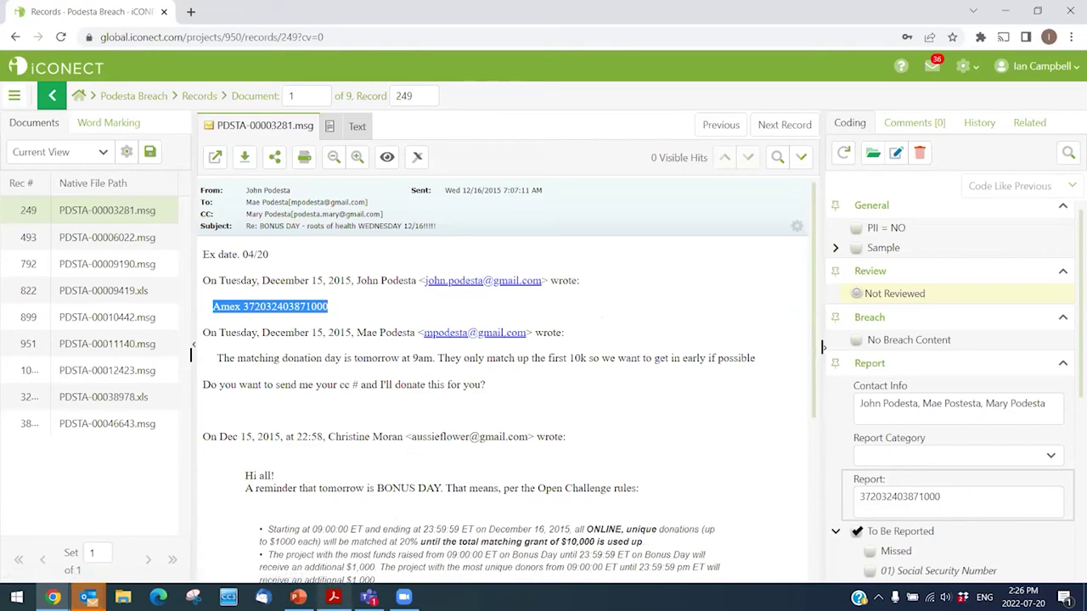
- Switch to the PII search syntax PDF in Acrobat and read through the general and country-specific search codes
{"action": "left_click", "coordinate": [332, 596]}
{"action": "scroll", "coordinate": [848, 441], "scroll_direction": "up", "scroll_amount": 5}
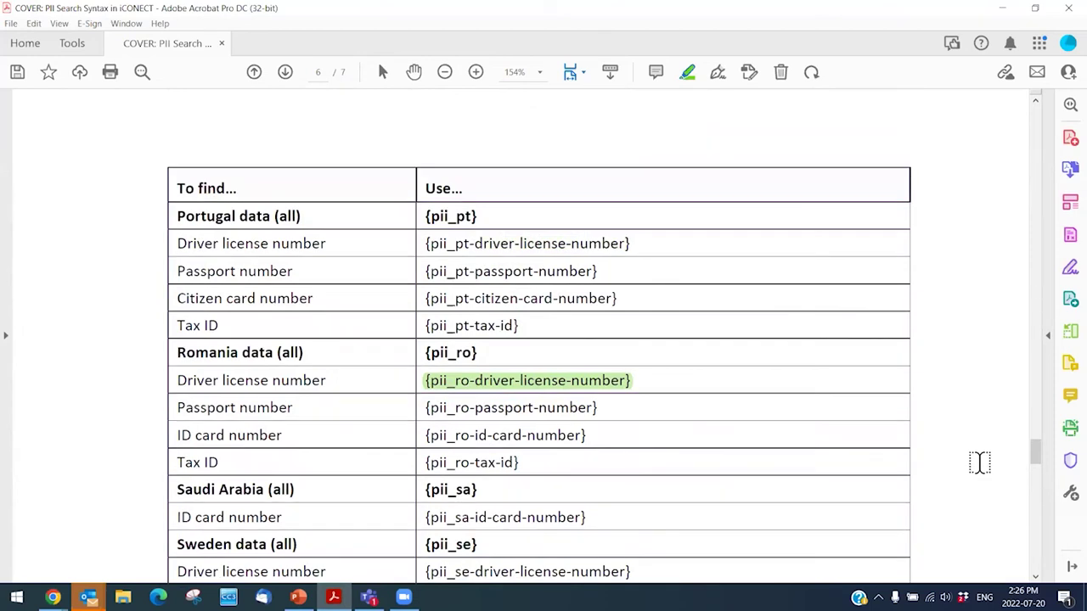
{"action": "scroll", "coordinate": [1037, 424], "scroll_direction": "up", "scroll_amount": 10}
{"action": "left_click_drag", "start_coordinate": [1035, 360], "coordinate": [1037, 143]}
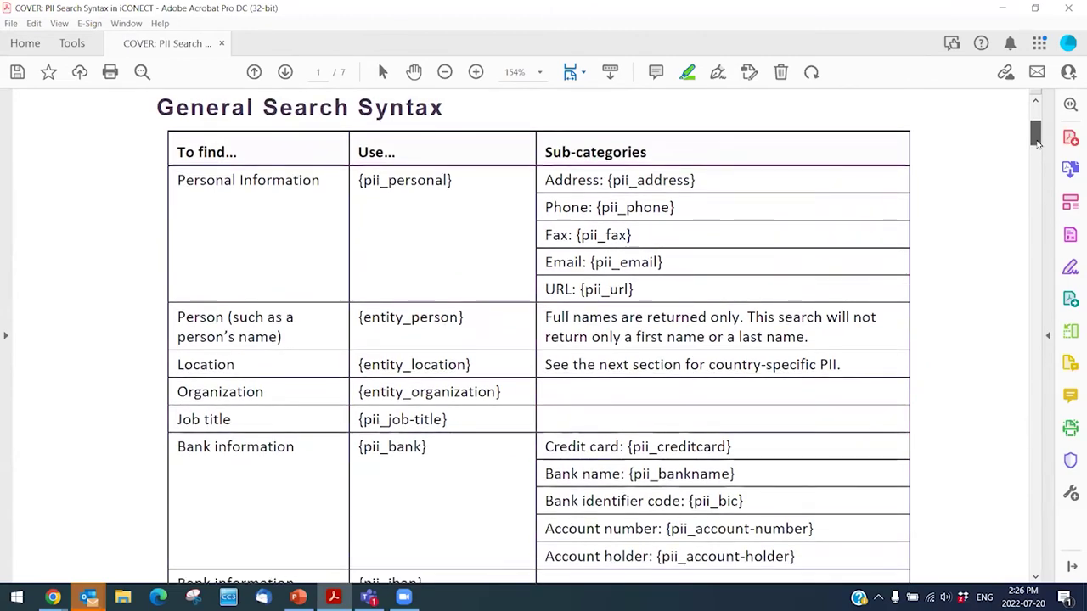
{"action": "left_click_drag", "start_coordinate": [1036, 143], "coordinate": [1037, 156]}
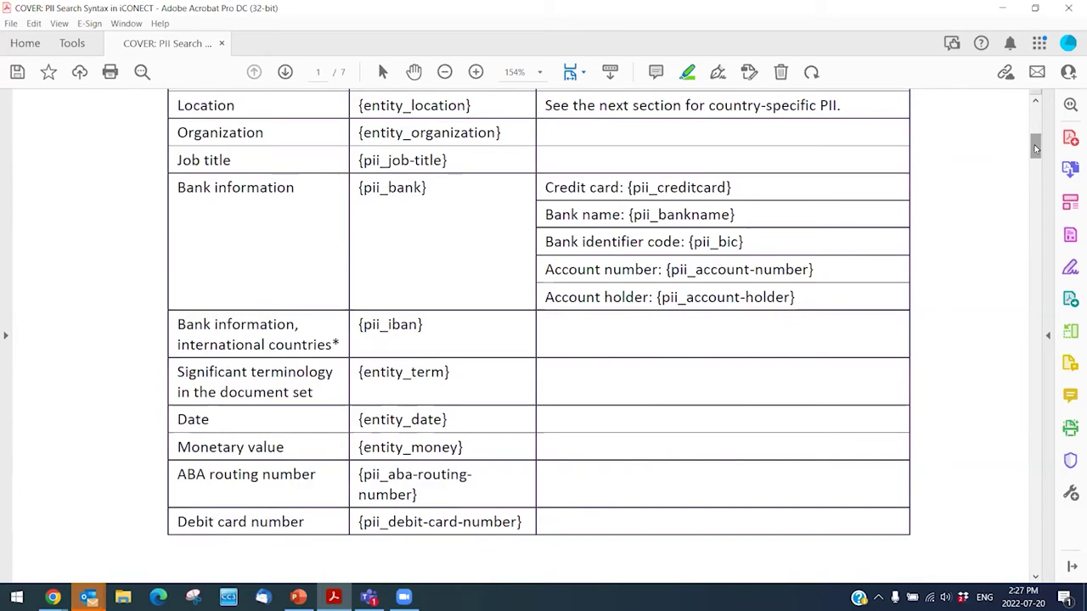
{"action": "left_click_drag", "start_coordinate": [1035, 149], "coordinate": [1029, 459]}
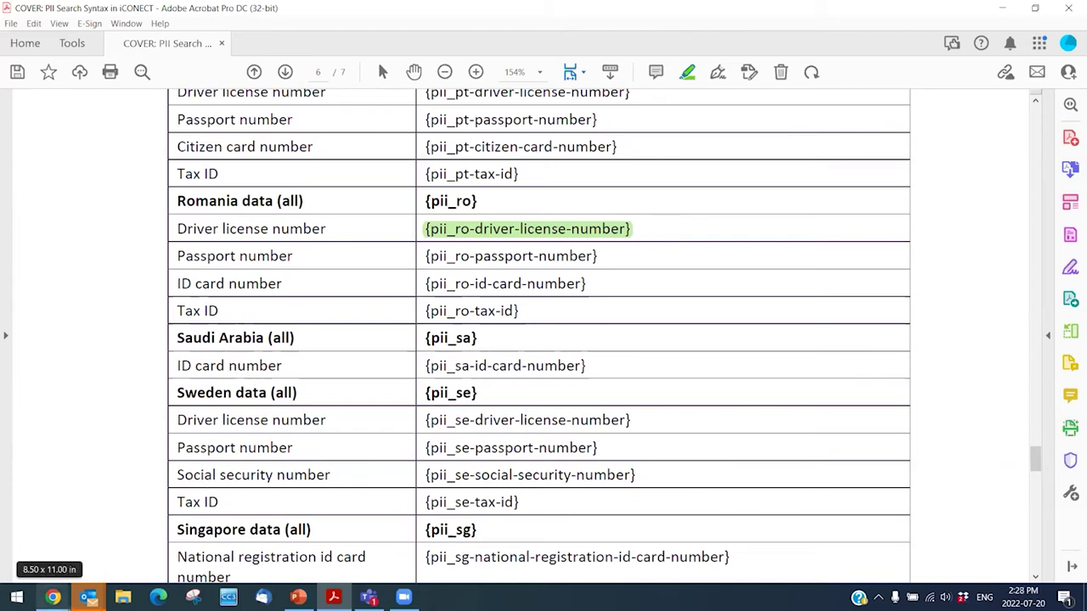
- Switch back to iCONECT in Chrome, return to the records list and examine the remaining report and Escalate folders
{"action": "mouse_move", "coordinate": [53, 597]}
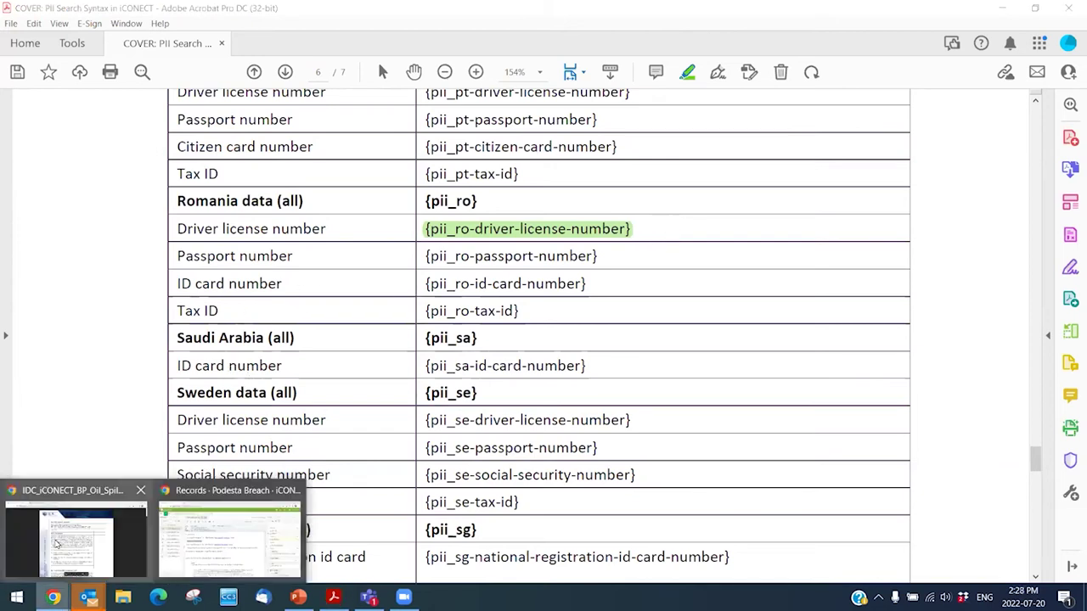
{"action": "left_click", "coordinate": [219, 544]}
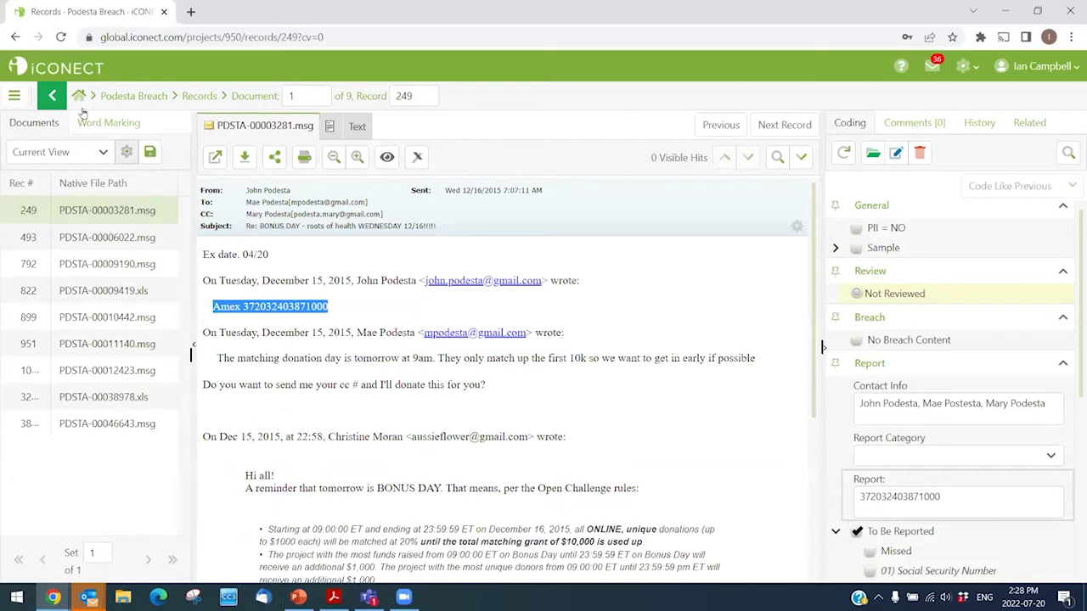
{"action": "left_click", "coordinate": [55, 97]}
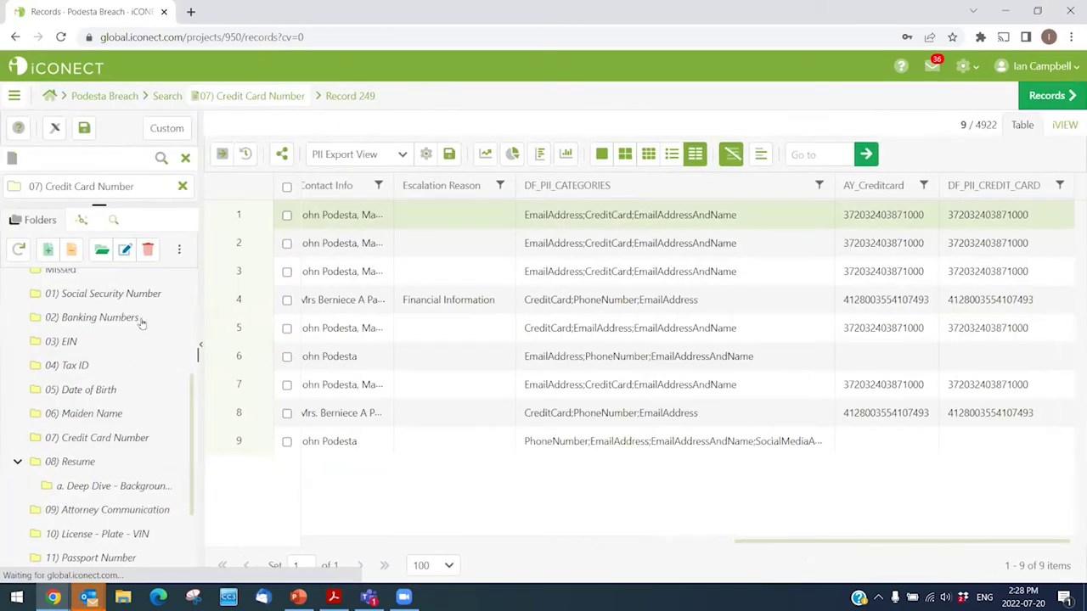
{"action": "scroll", "coordinate": [127, 396], "scroll_direction": "down", "scroll_amount": 3}
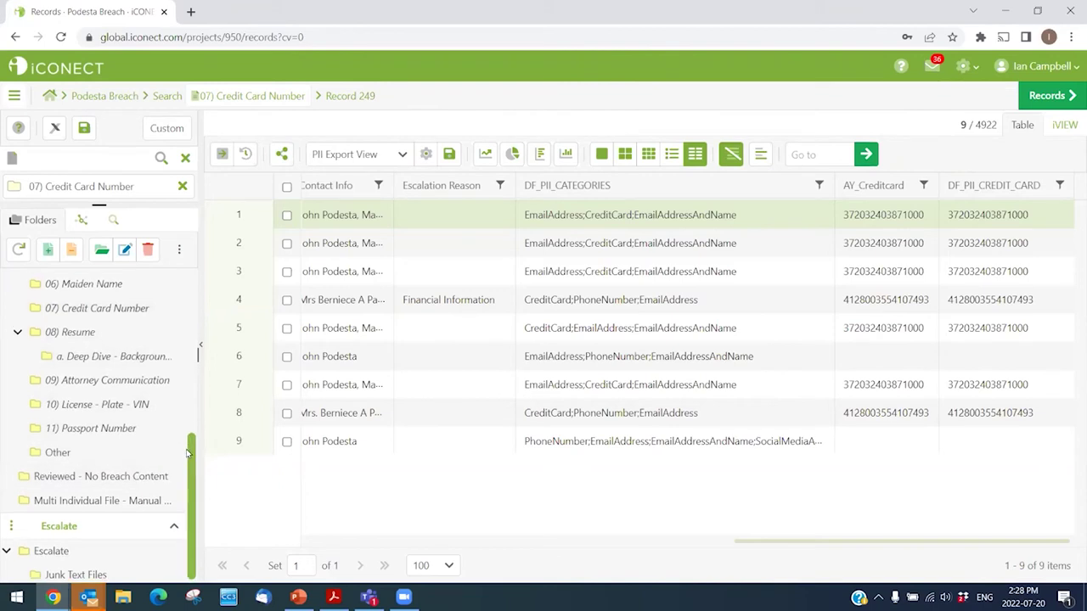
{"action": "left_click_drag", "start_coordinate": [189, 464], "coordinate": [187, 453]}
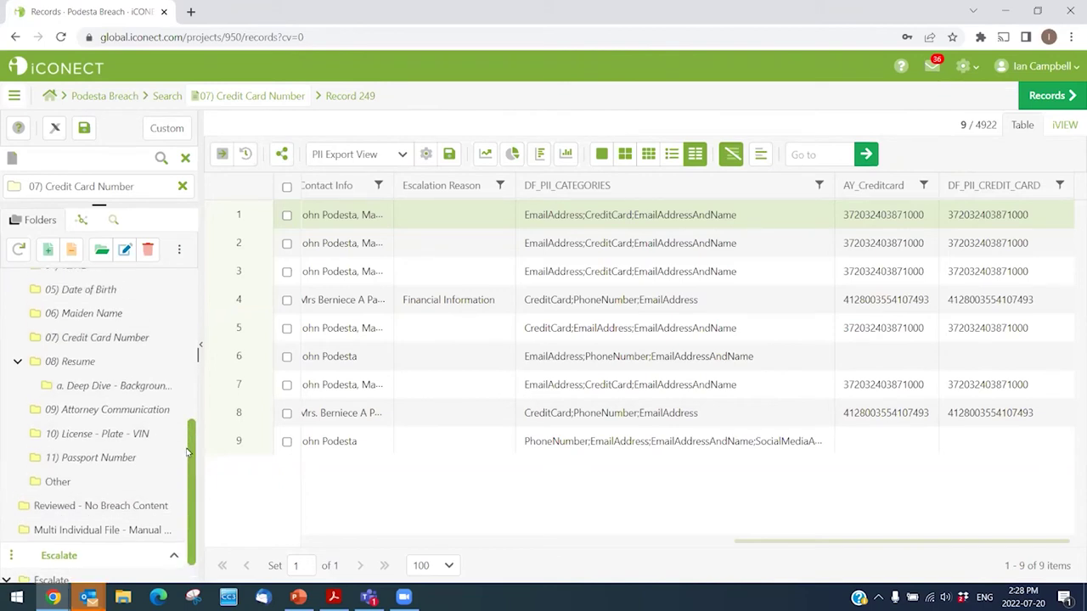
{"action": "left_click_drag", "start_coordinate": [188, 452], "coordinate": [193, 467]}
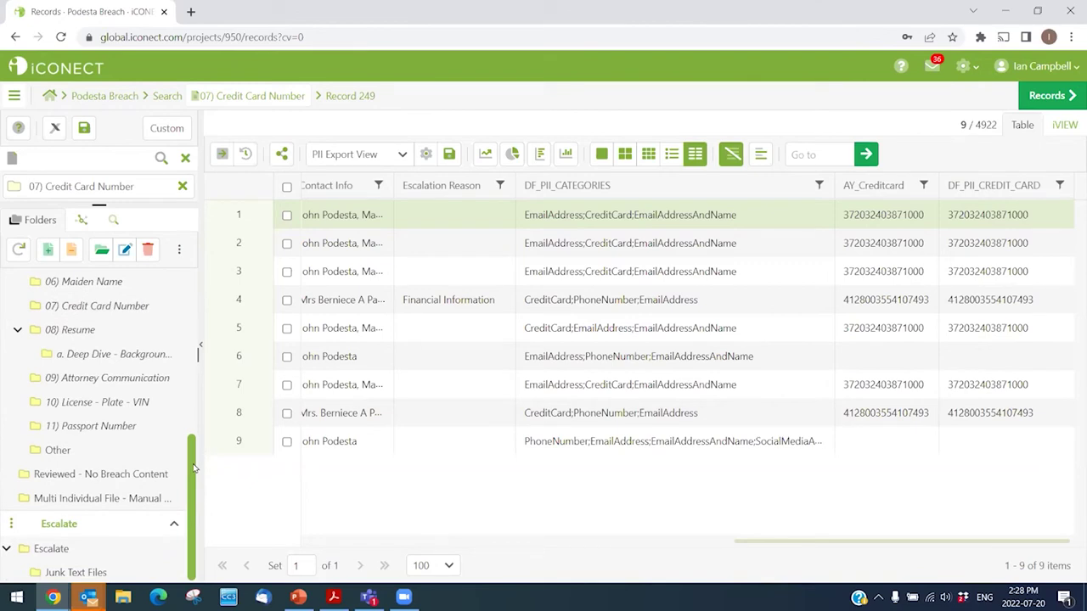
{"action": "left_click_drag", "start_coordinate": [194, 468], "coordinate": [191, 467]}
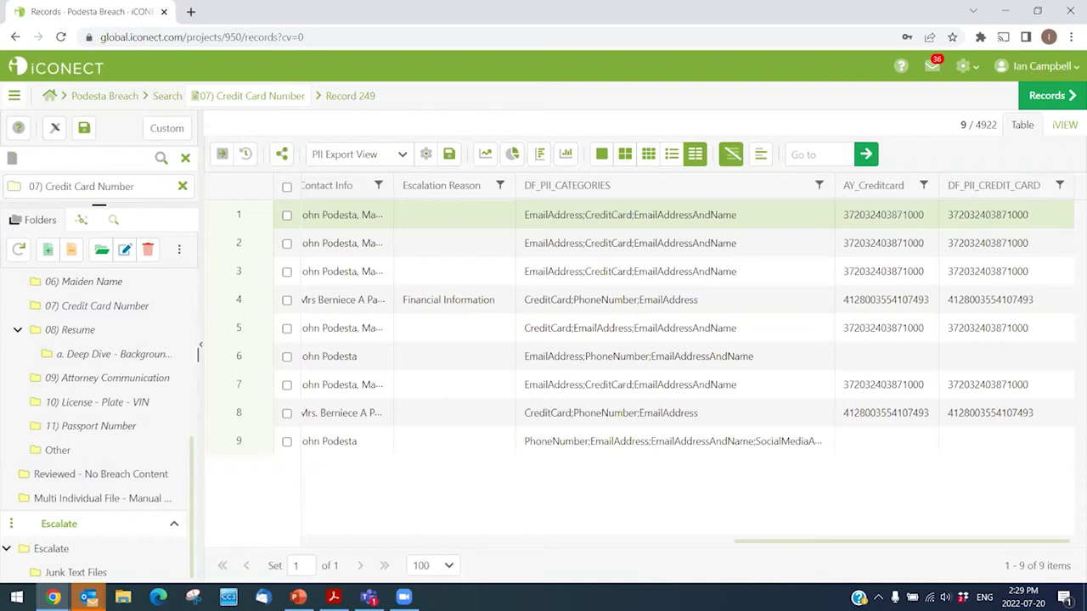
- Leave the Podesta Breach project, open the records of the Panasonic Versaterm Dashboard project and look through the first set of records
{"action": "left_click", "coordinate": [51, 96]}
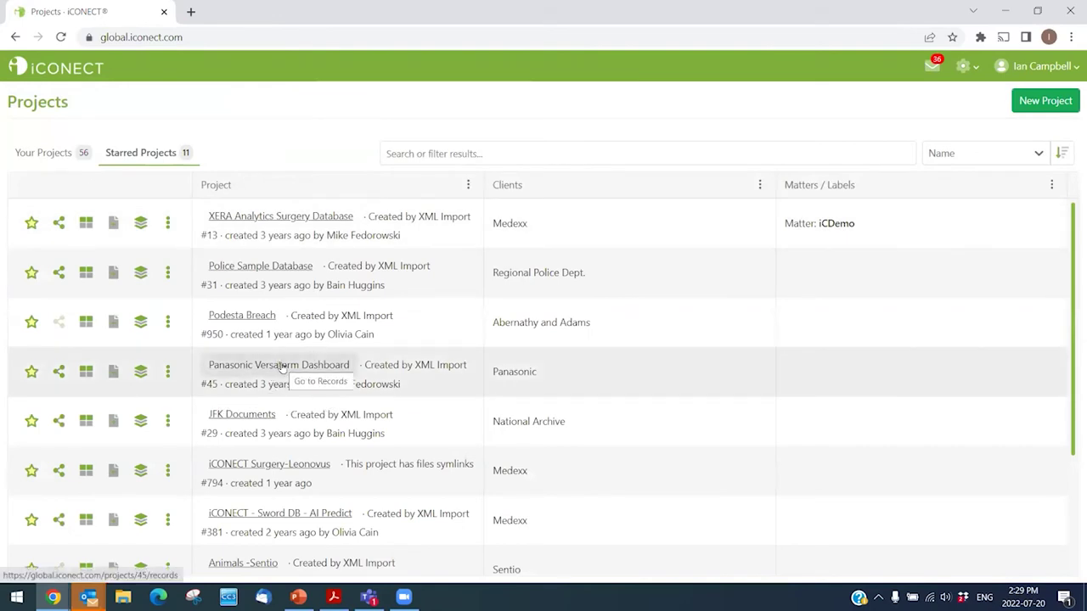
{"action": "left_click", "coordinate": [282, 365]}
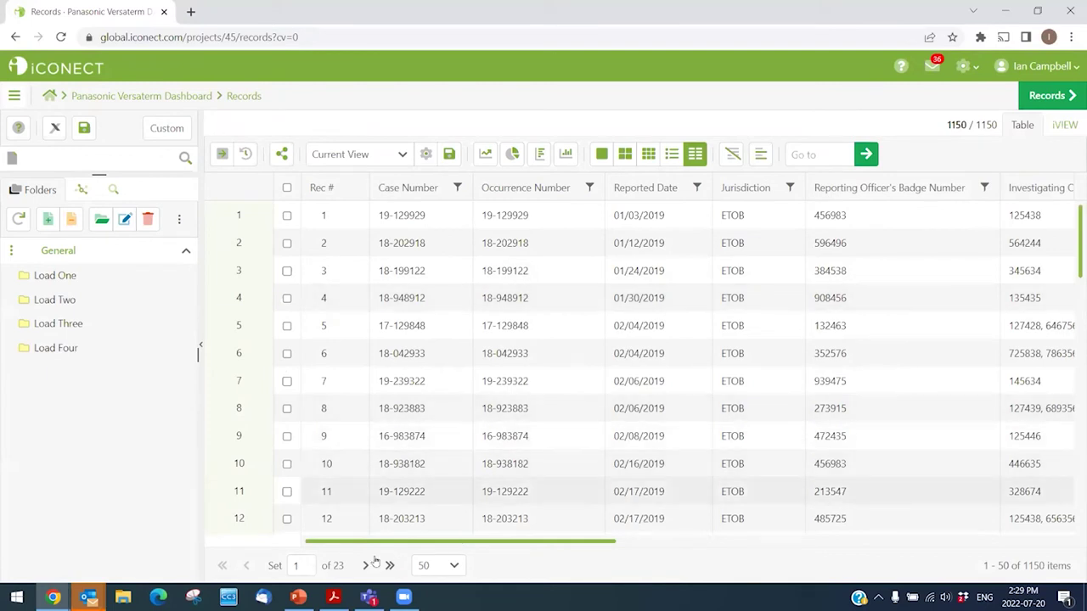
{"action": "left_click_drag", "start_coordinate": [339, 548], "coordinate": [690, 552]}
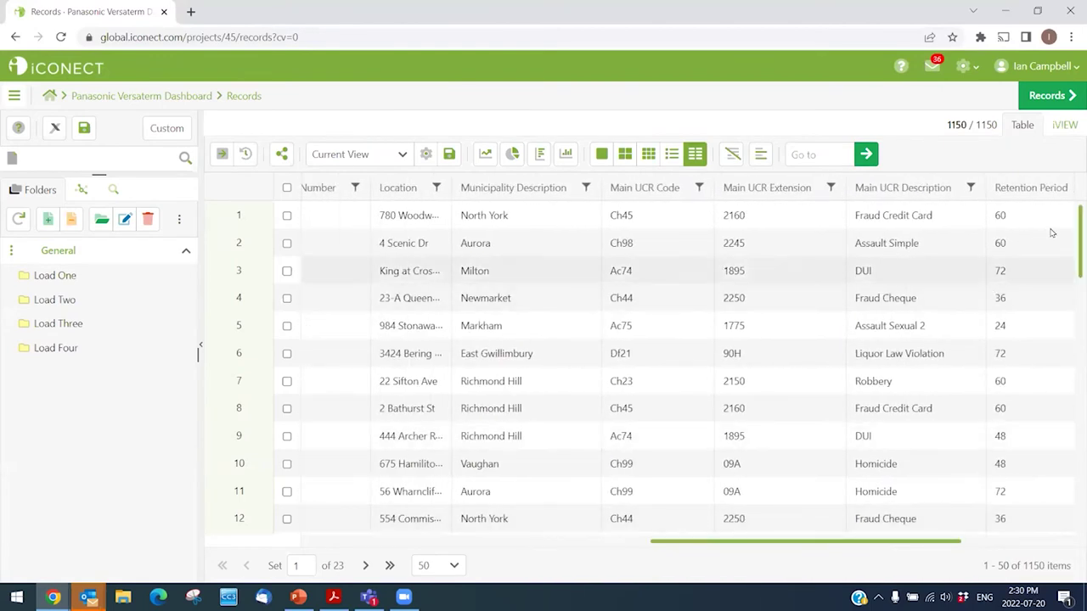
{"action": "left_click_drag", "start_coordinate": [1072, 246], "coordinate": [1071, 496]}
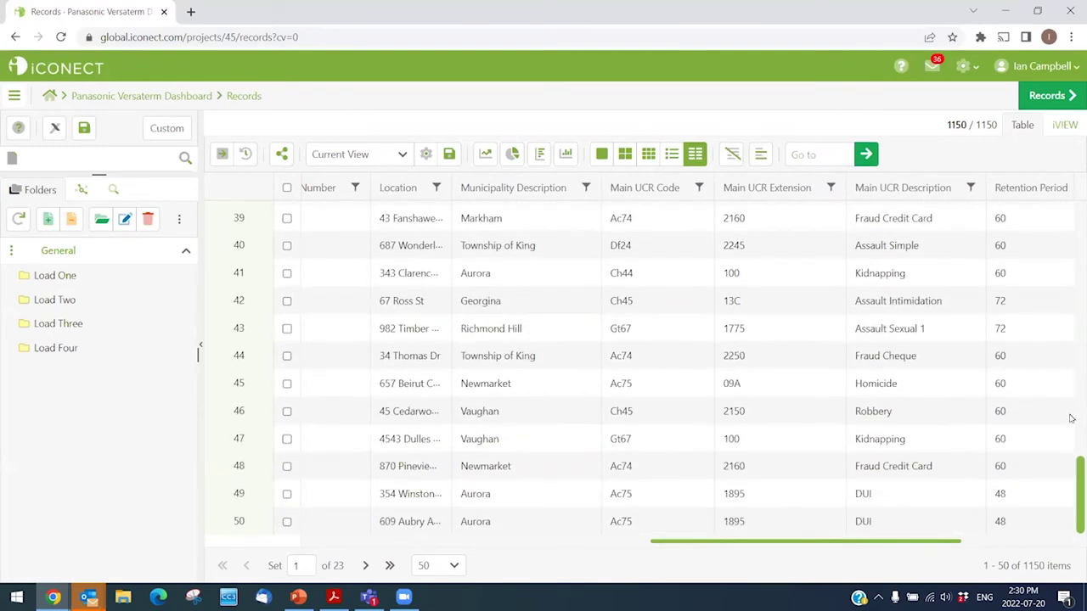
{"action": "scroll", "coordinate": [1071, 419], "scroll_direction": "up", "scroll_amount": 12}
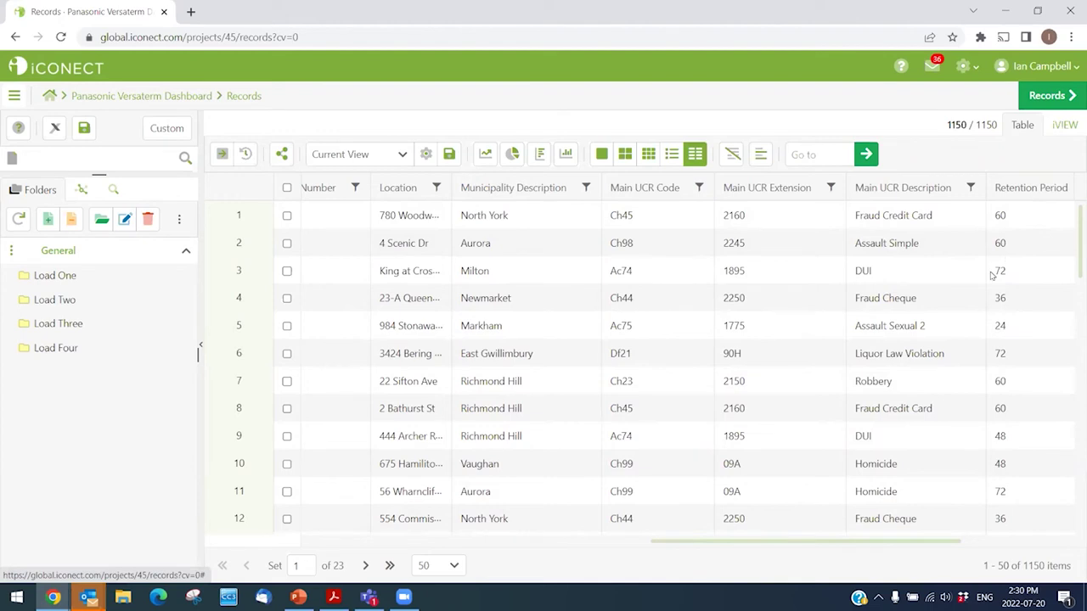
- Review the police record columns from Case Number and officer badge numbers through Retention Period, Case Open or Closed and Private Value
{"action": "left_click_drag", "start_coordinate": [740, 544], "coordinate": [637, 551]}
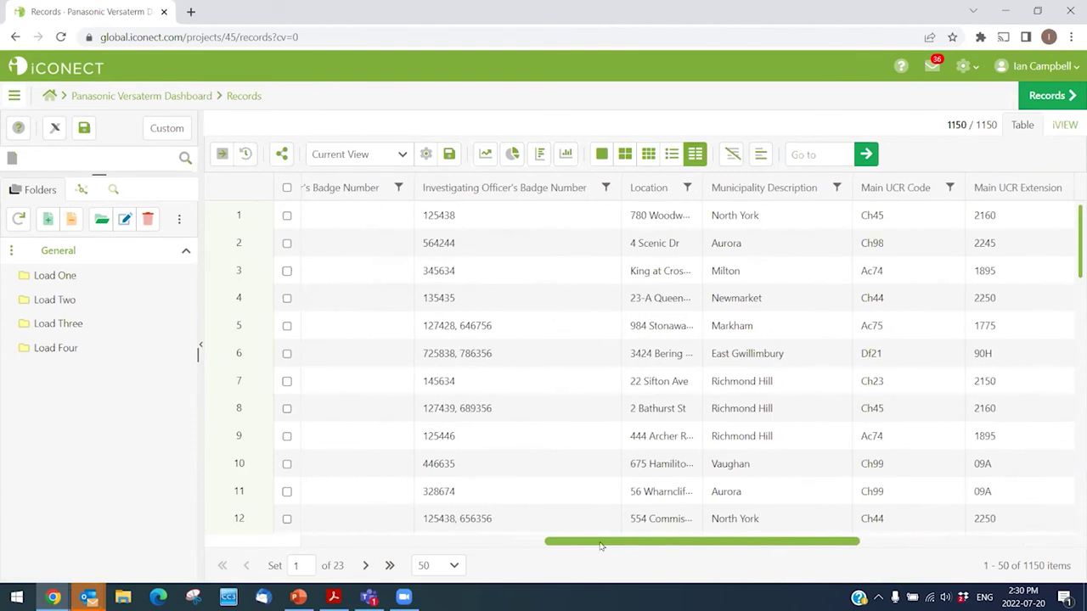
{"action": "left_click_drag", "start_coordinate": [599, 546], "coordinate": [559, 543]}
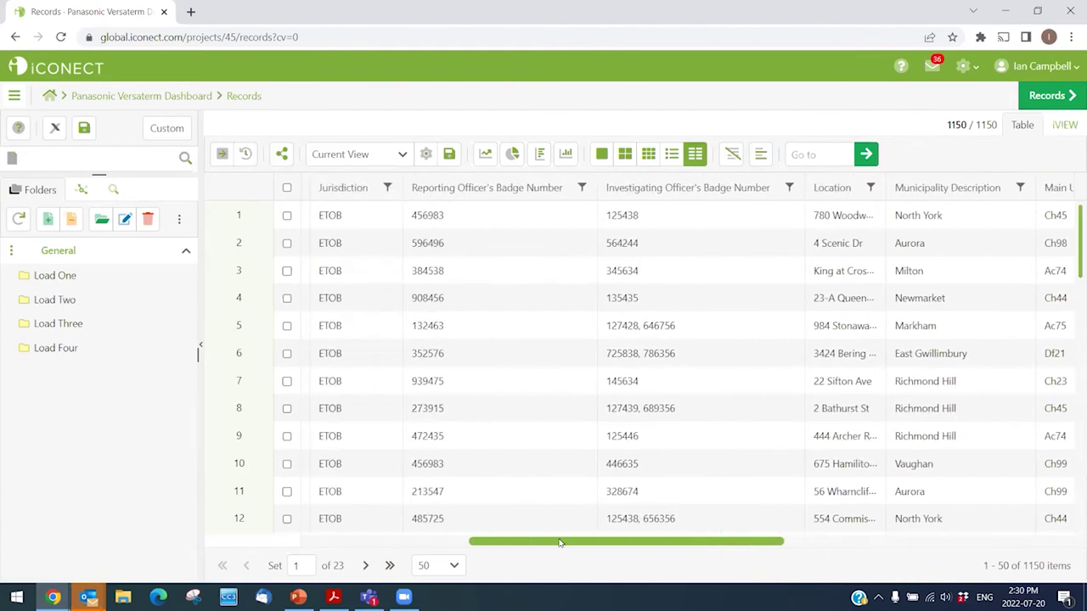
{"action": "left_click_drag", "start_coordinate": [559, 543], "coordinate": [399, 543]}
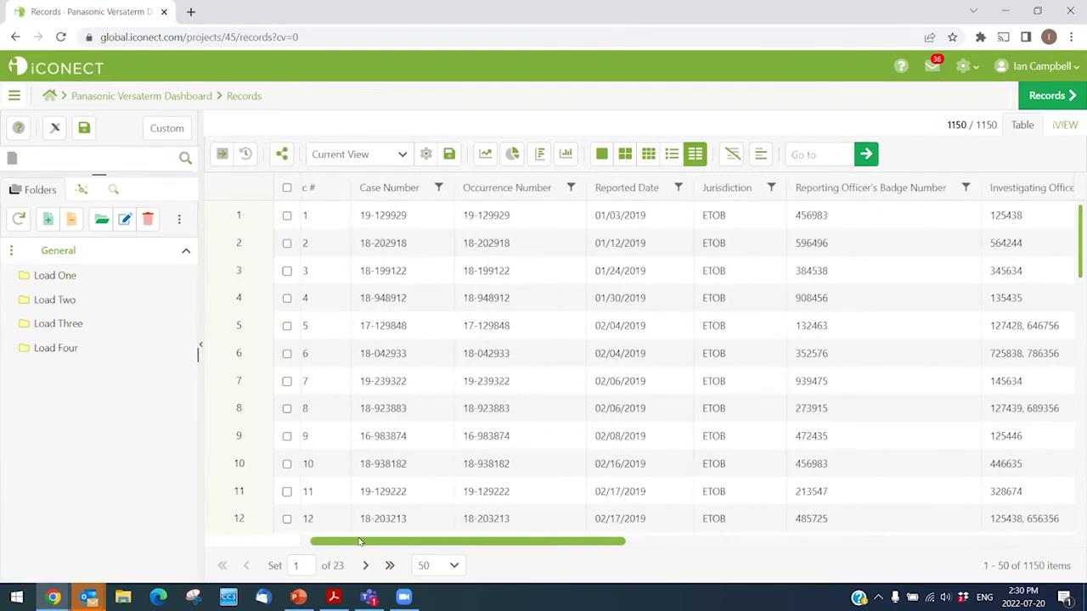
{"action": "left_click", "coordinate": [659, 540]}
{"action": "left_click_drag", "start_coordinate": [727, 526], "coordinate": [762, 529]}
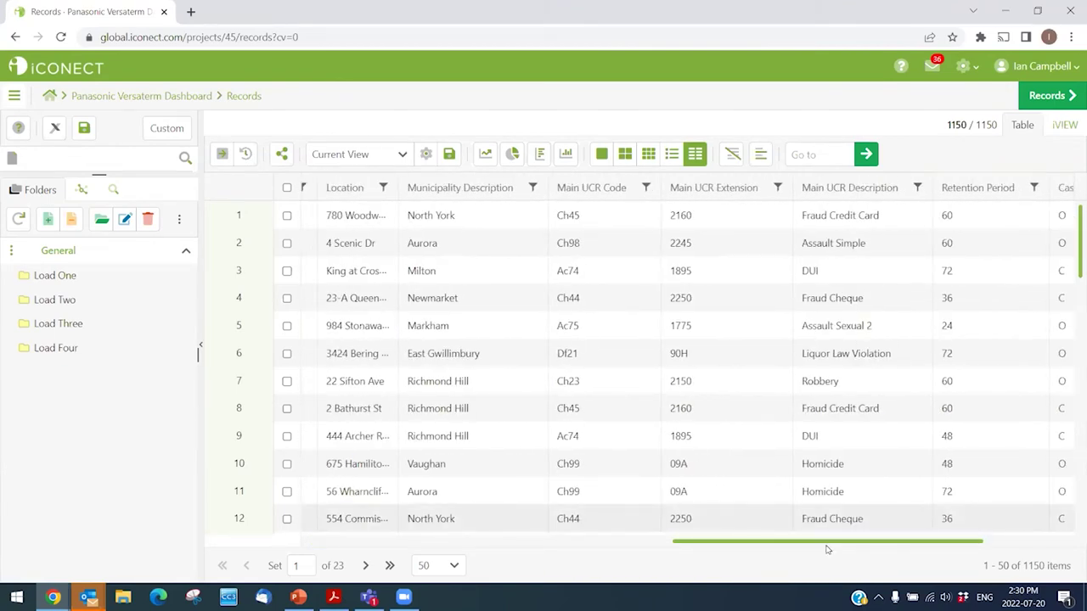
{"action": "left_click_drag", "start_coordinate": [752, 550], "coordinate": [840, 550]}
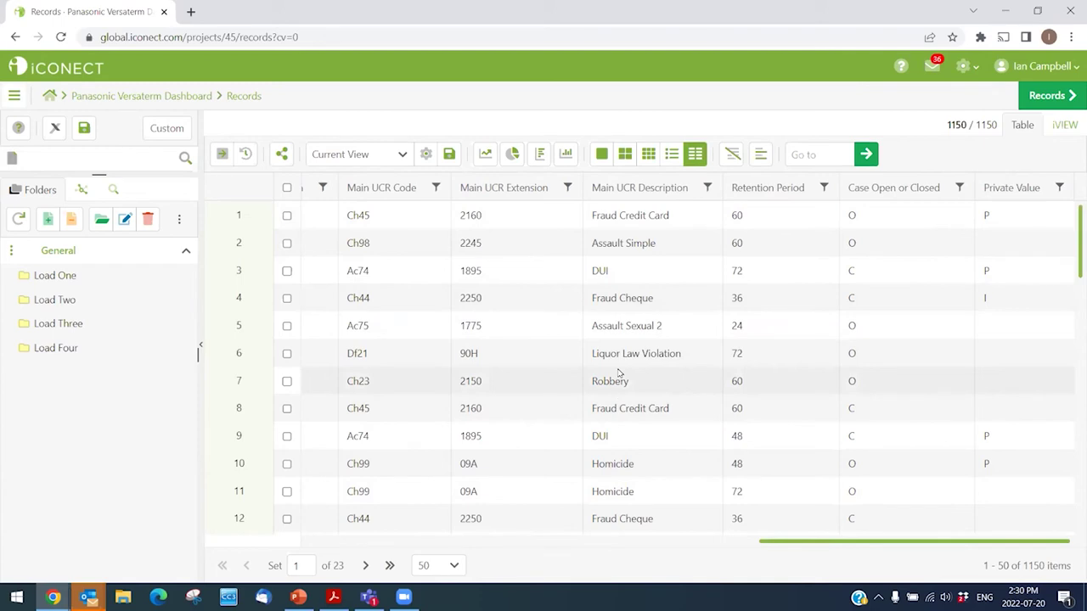
- Open the Panasonic Versaterm project's dashboard and bring the incident chart tiles into view
{"action": "left_click", "coordinate": [13, 98]}
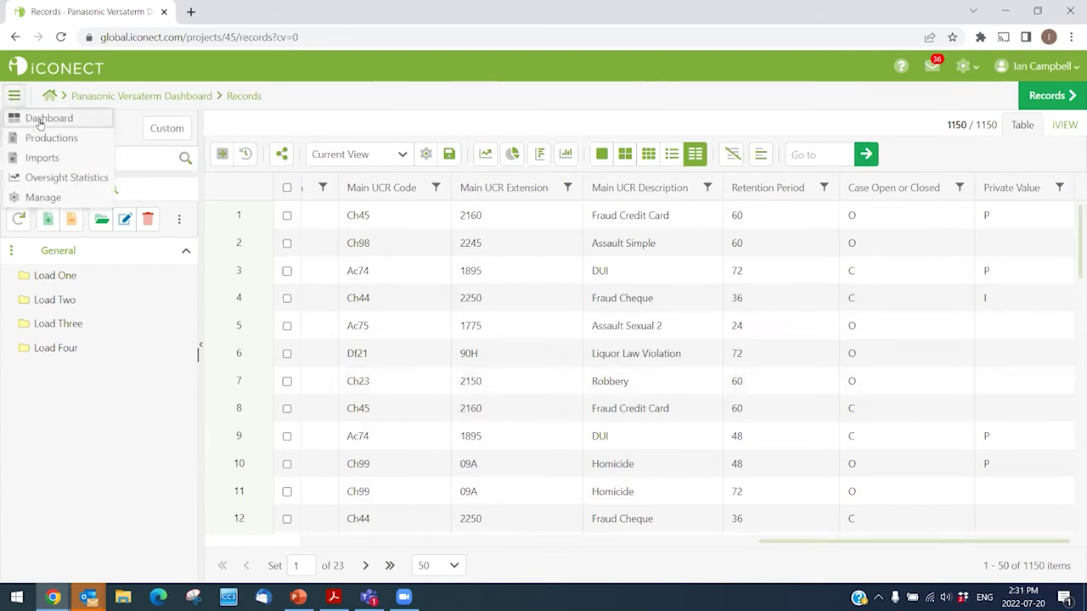
{"action": "left_click", "coordinate": [39, 121]}
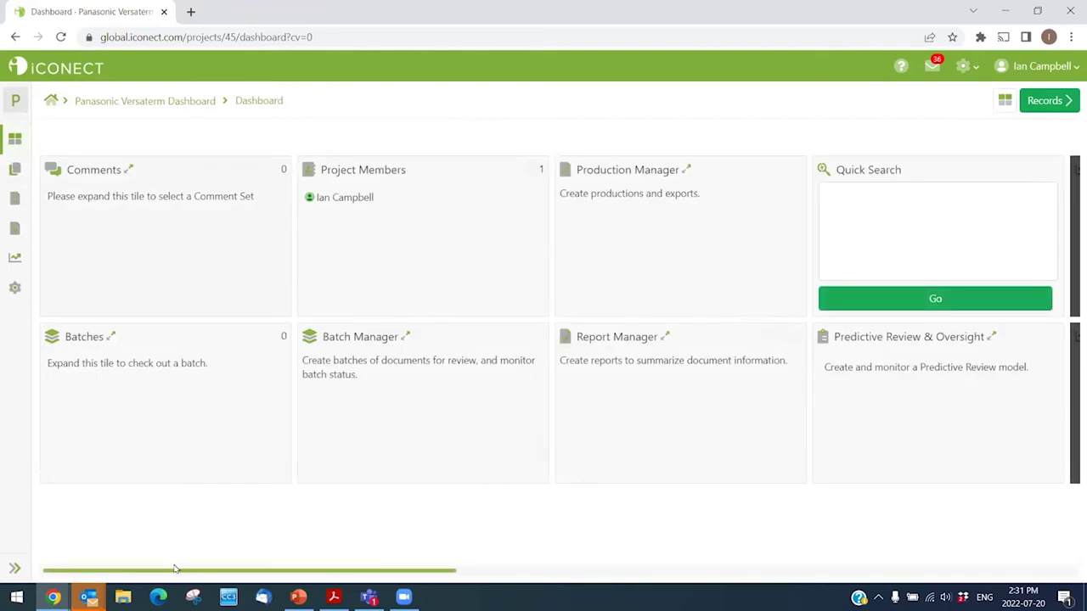
{"action": "left_click_drag", "start_coordinate": [225, 586], "coordinate": [552, 531]}
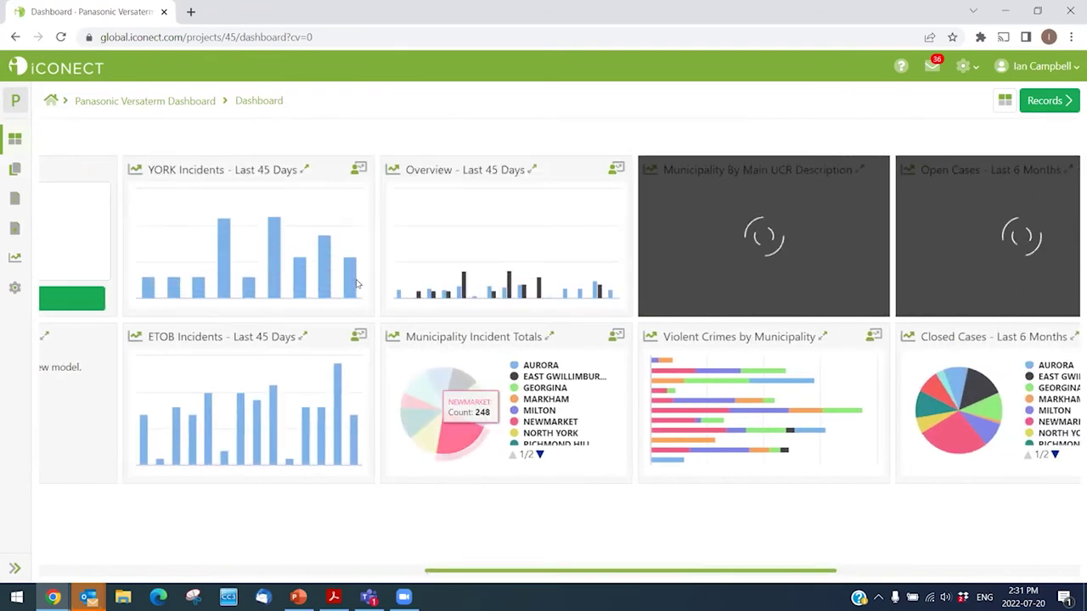
- Expand the YORK Incidents and ETOB Incidents charts for the last 45 days one after the other, collapsing each after viewing
{"action": "left_click", "coordinate": [189, 171]}
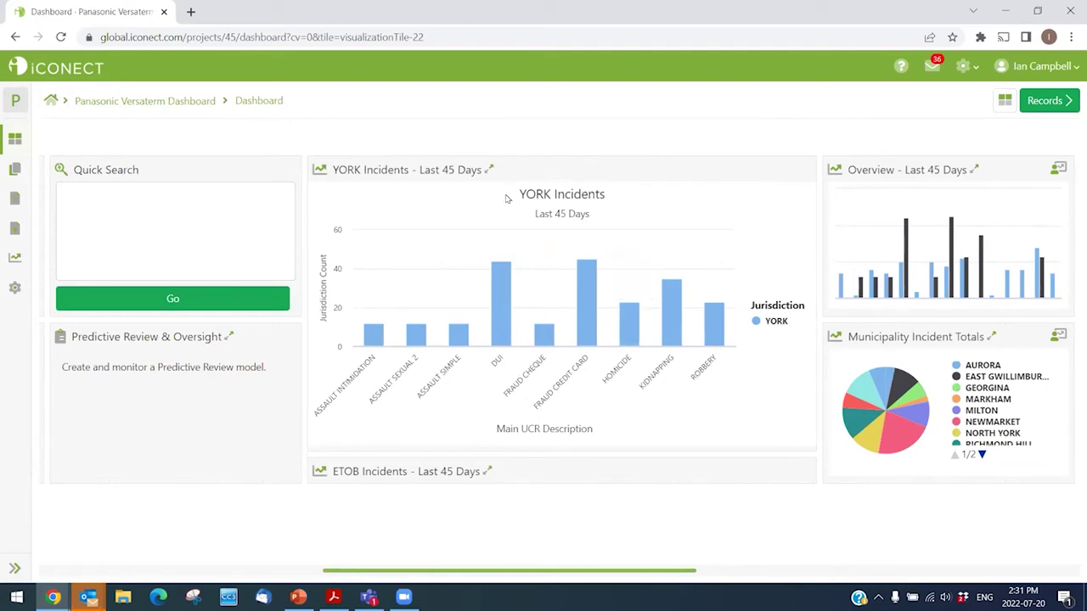
{"action": "left_click", "coordinate": [357, 172]}
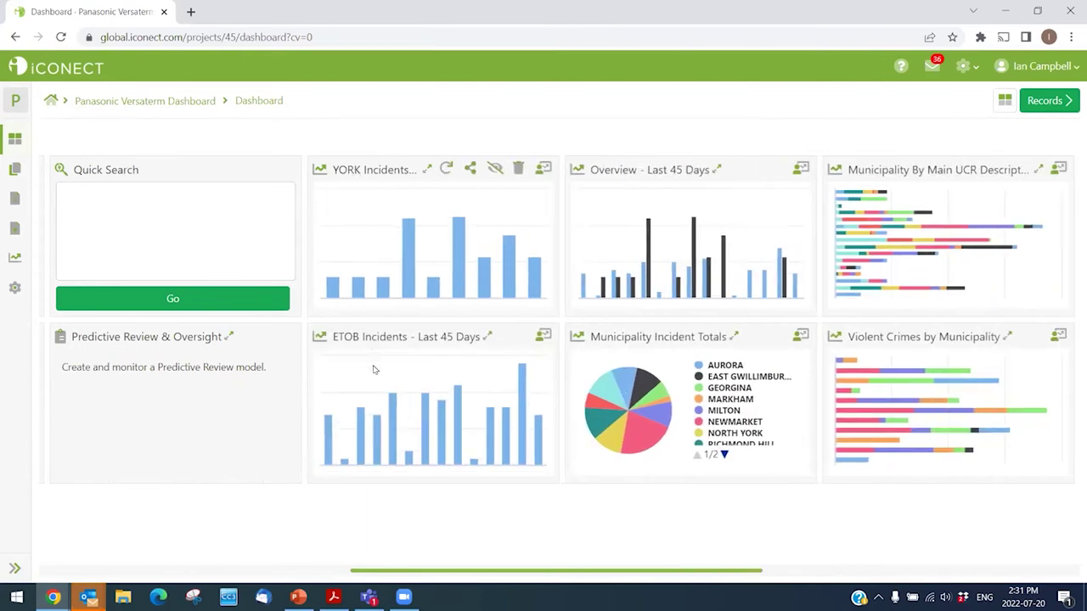
{"action": "left_click", "coordinate": [382, 337]}
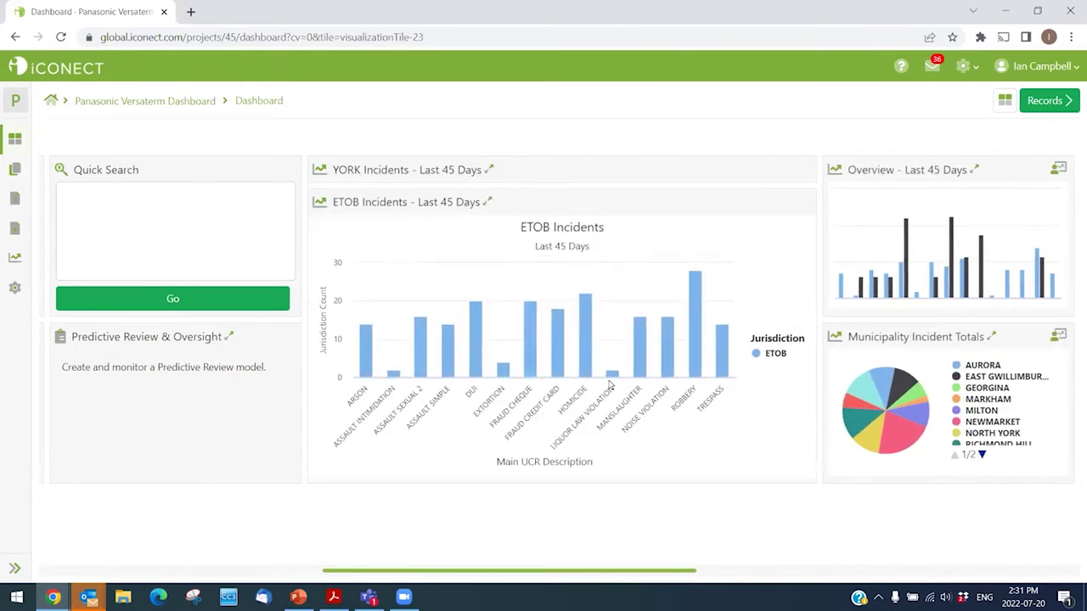
{"action": "left_click", "coordinate": [372, 204]}
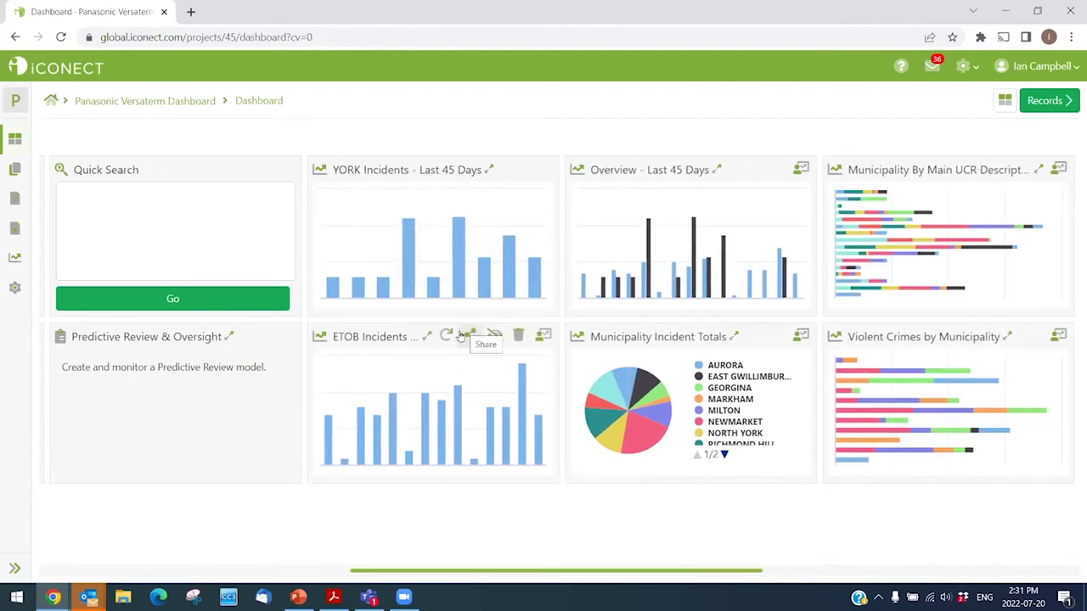
- Expand and examine the Overview - Last 45 Days chart and the Municipality Incident Totals pie chart, collapsing each after viewing
{"action": "left_click", "coordinate": [618, 173]}
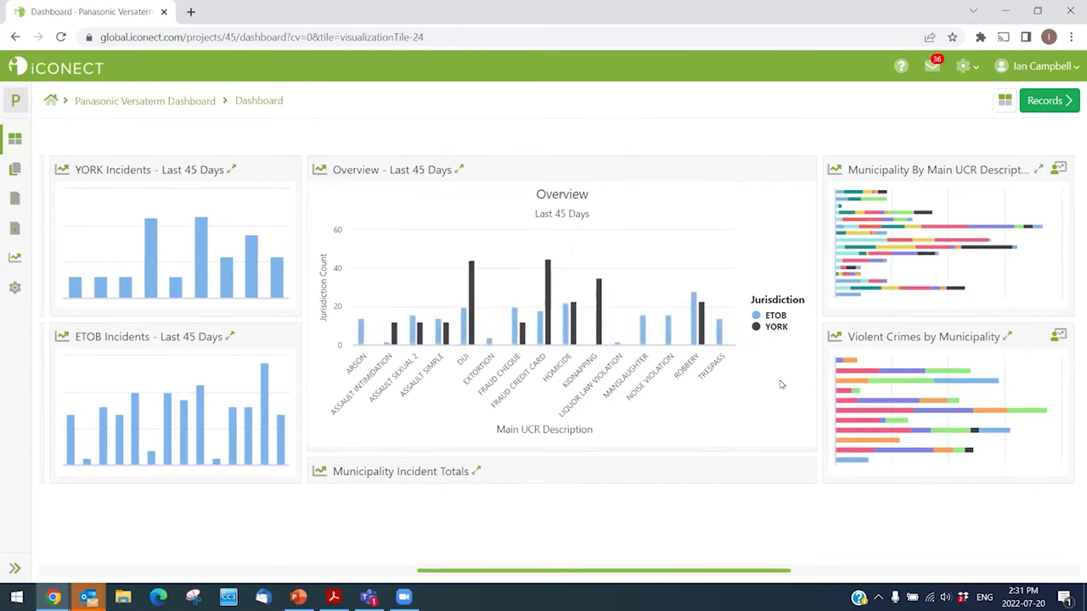
{"action": "left_click", "coordinate": [774, 328]}
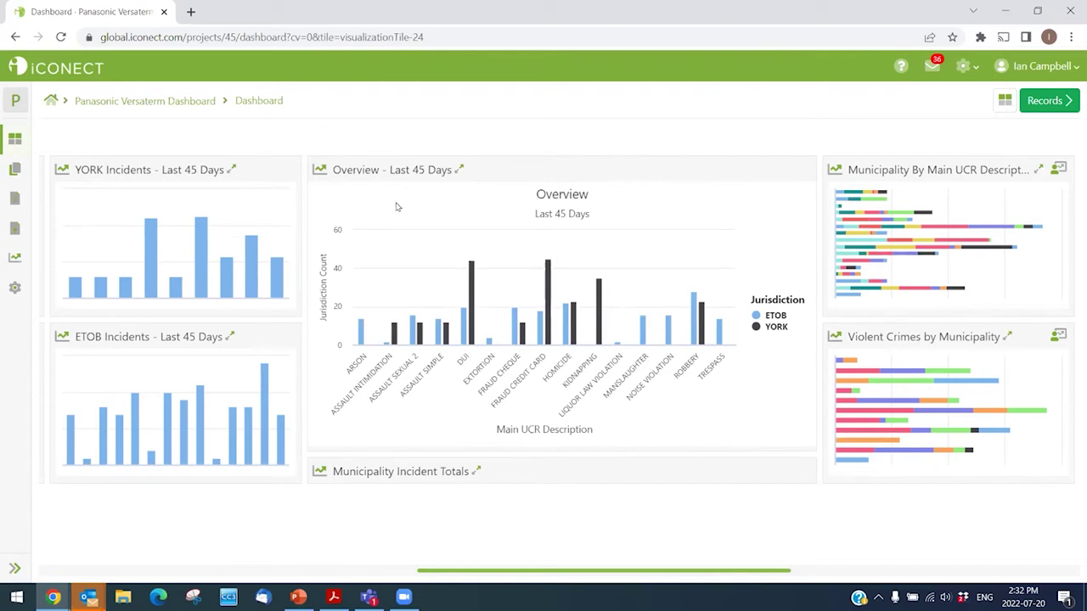
{"action": "left_click", "coordinate": [350, 171]}
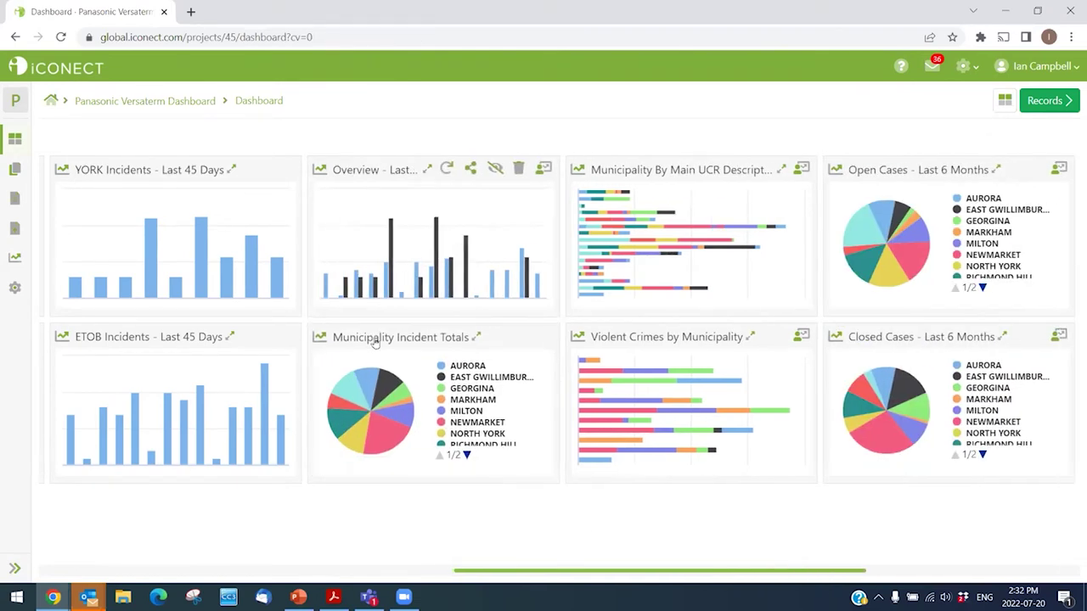
{"action": "left_click", "coordinate": [368, 337]}
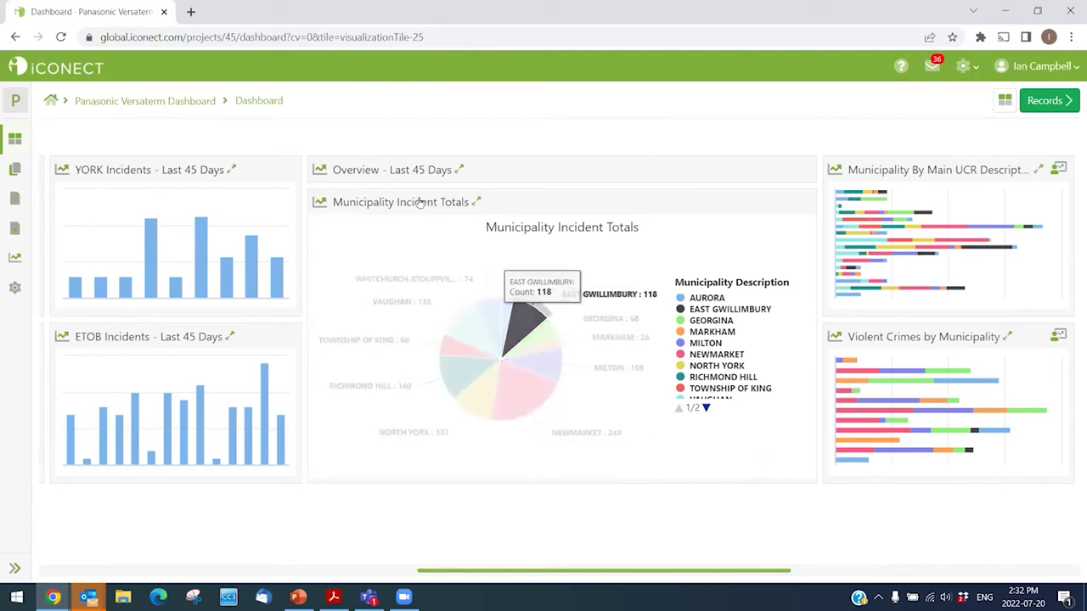
{"action": "mouse_move", "coordinate": [417, 206]}
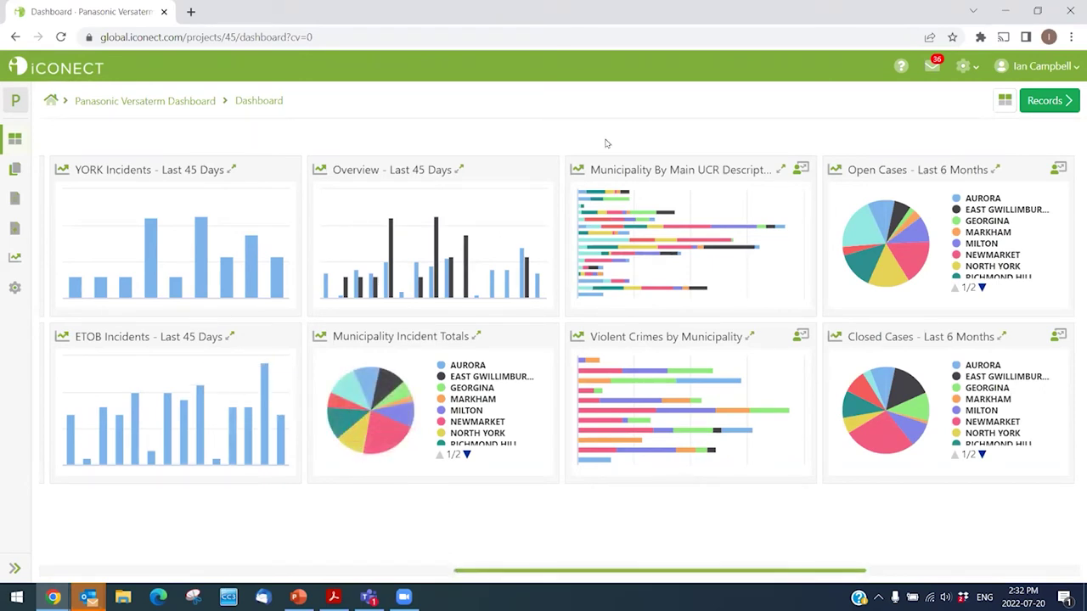
- Filter the records from the Municipality By Main UCR Description chart to the East Gwillimbury credit card fraud cases
{"action": "left_click", "coordinate": [663, 226]}
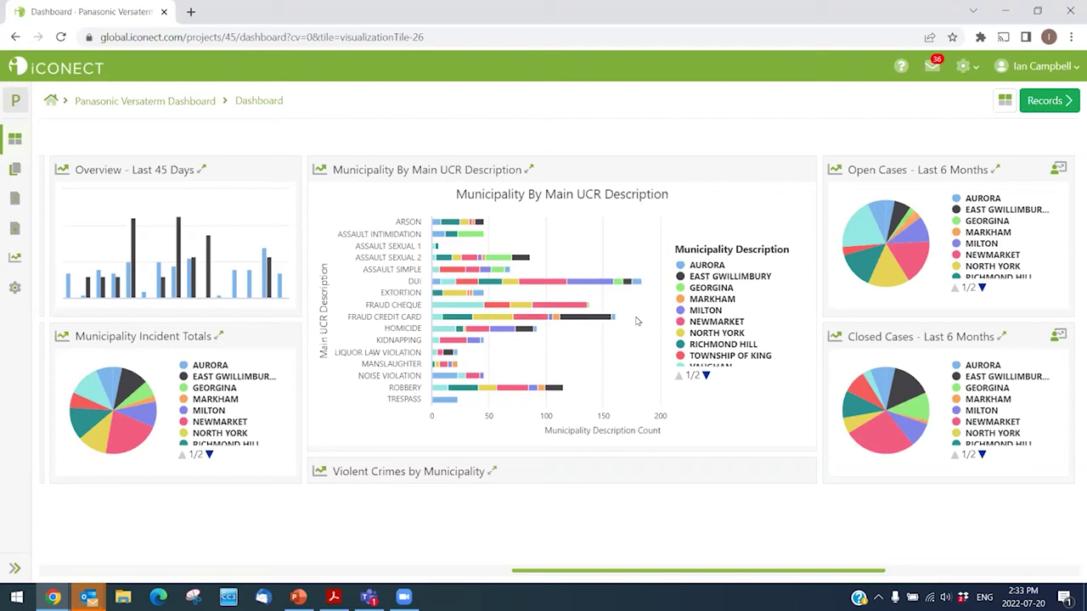
{"action": "mouse_move", "coordinate": [592, 320]}
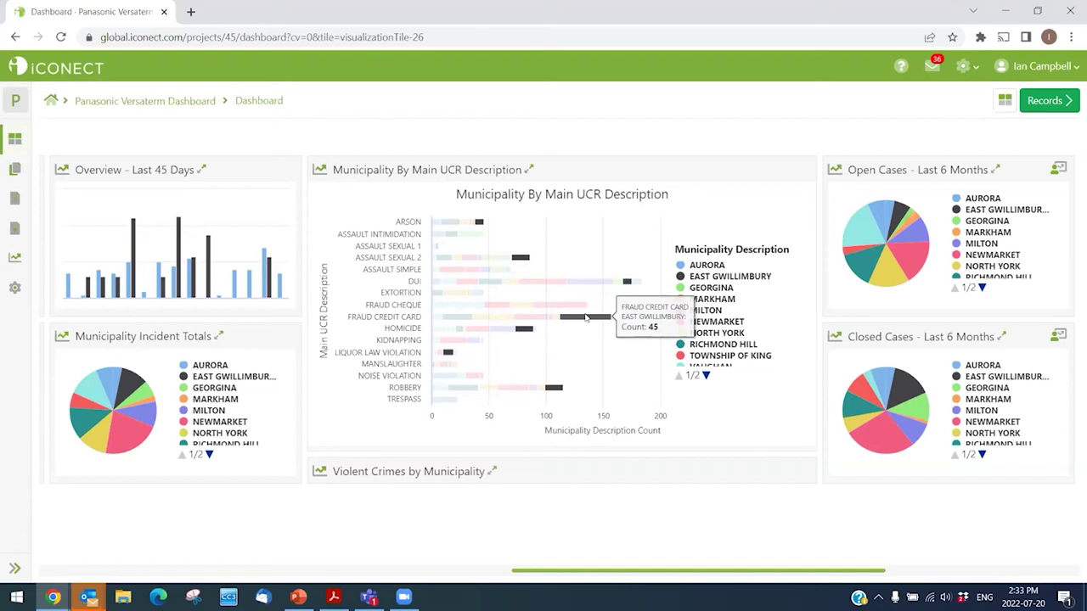
{"action": "mouse_move", "coordinate": [698, 441]}
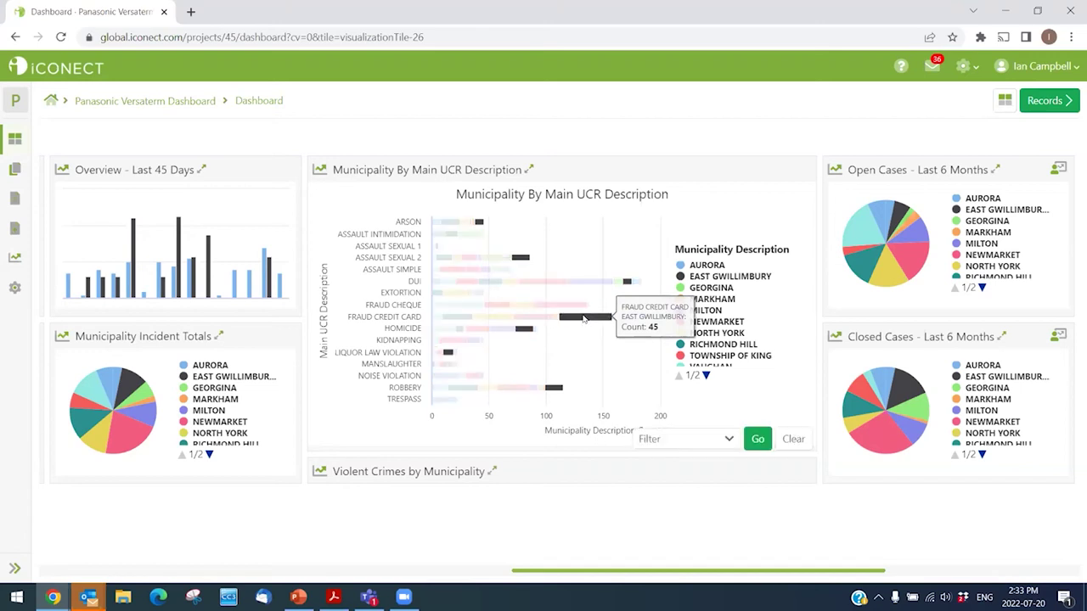
{"action": "left_click", "coordinate": [758, 438]}
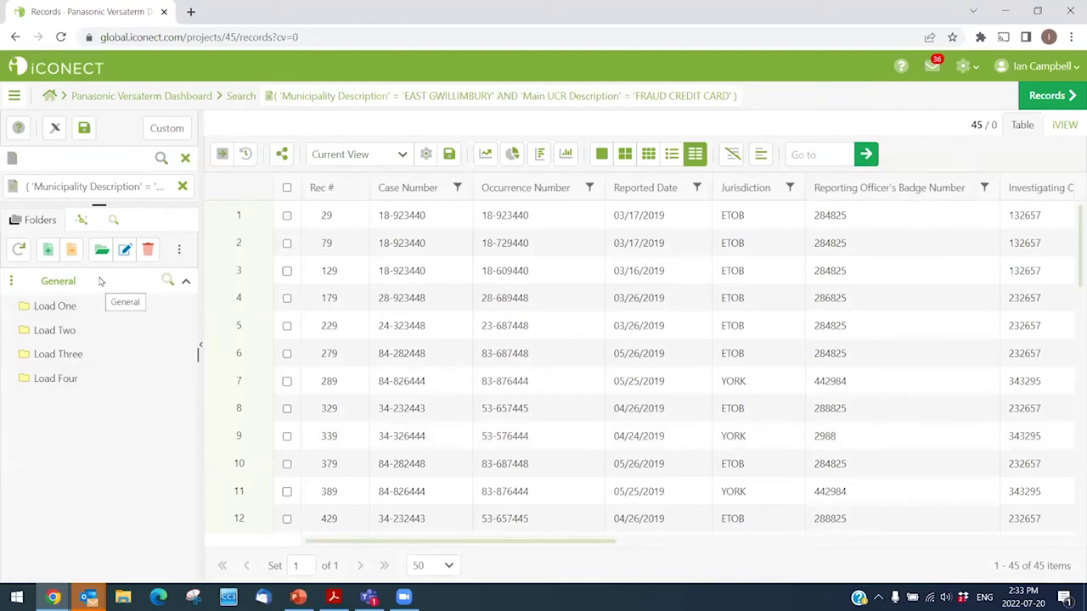
- Return to the dashboard, check who the Municipality By Main UCR Description chart can be shared with, cancel sharing and collapse the chart
{"action": "left_click", "coordinate": [16, 37]}
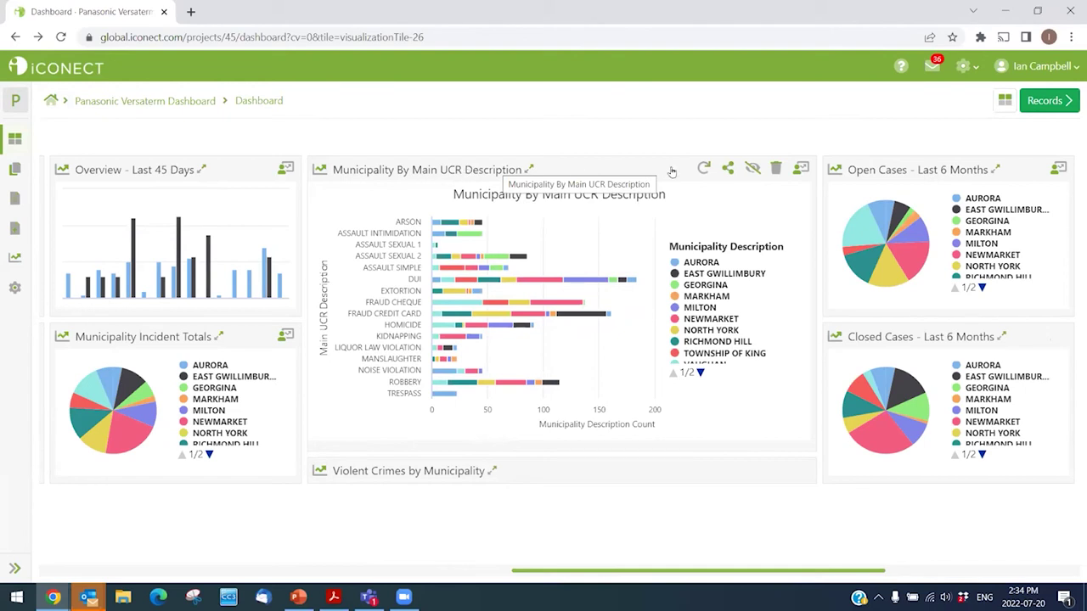
{"action": "left_click", "coordinate": [727, 168]}
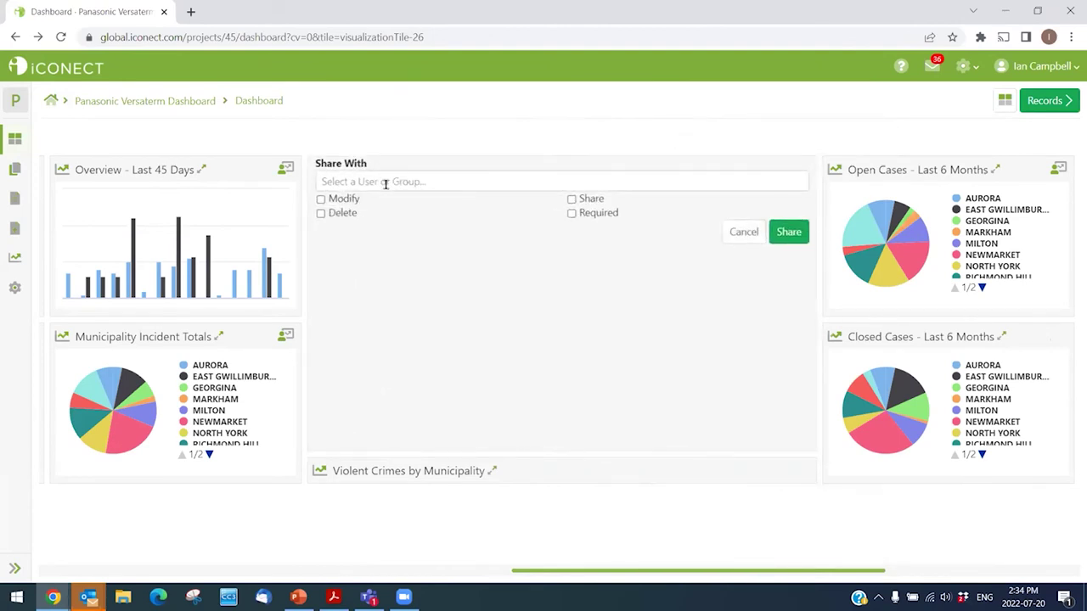
{"action": "left_click", "coordinate": [386, 184]}
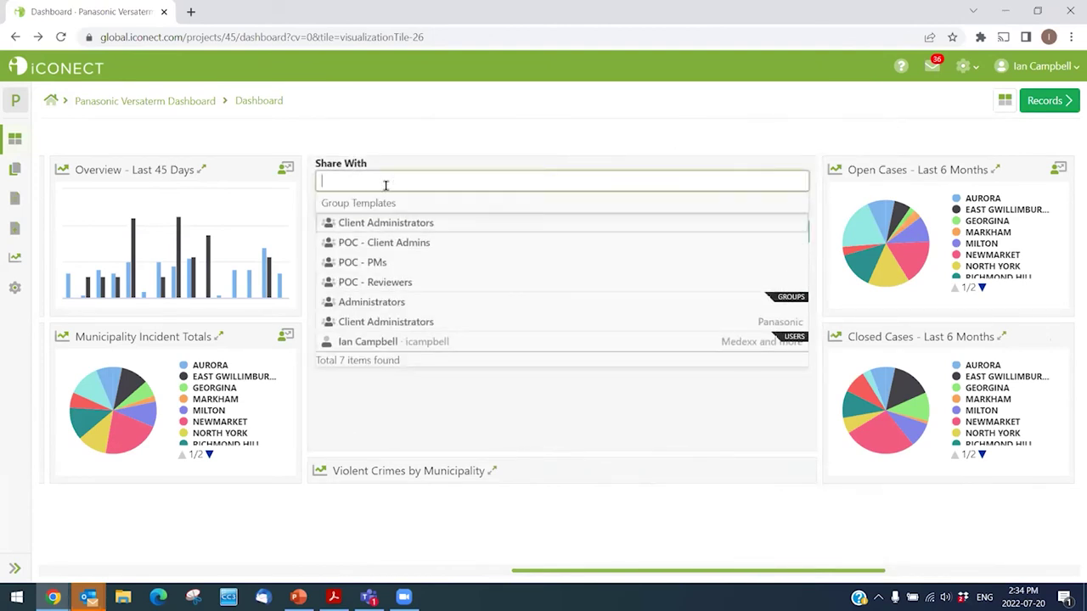
{"action": "left_click", "coordinate": [445, 140]}
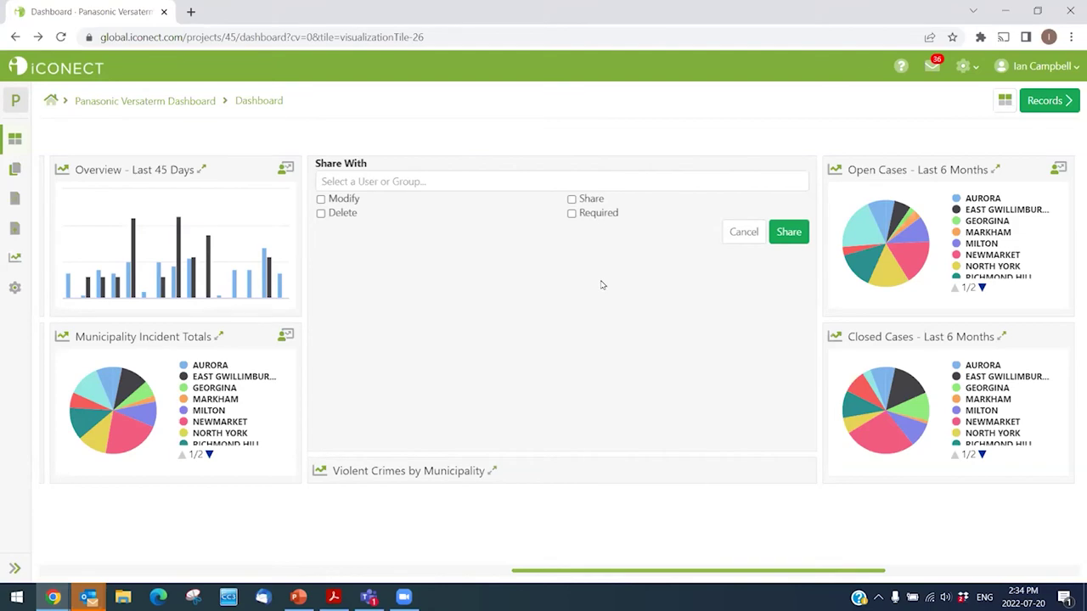
{"action": "left_click", "coordinate": [742, 237]}
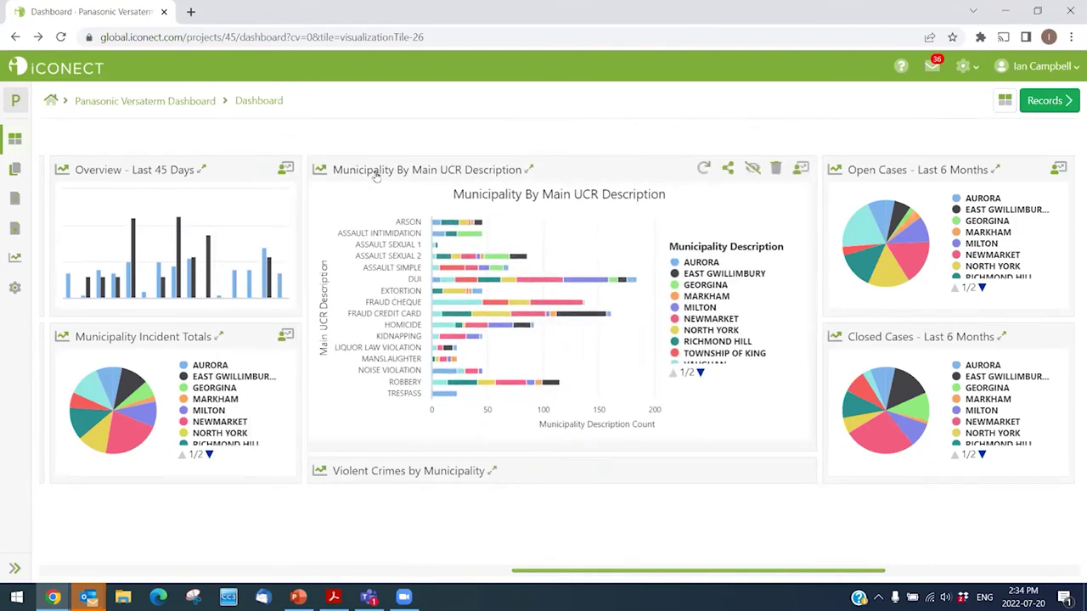
{"action": "left_click", "coordinate": [376, 174]}
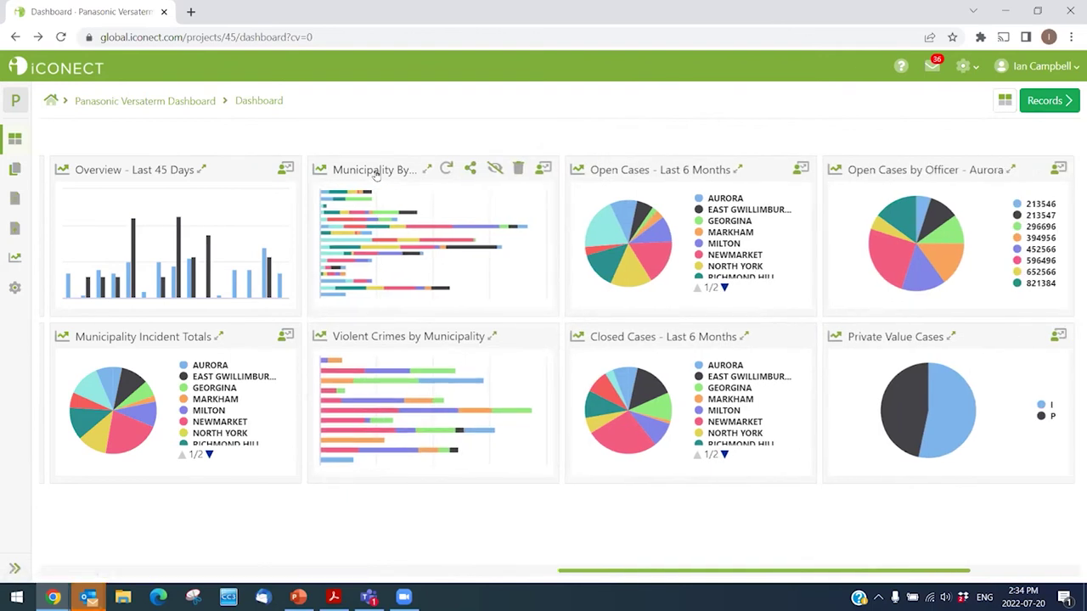